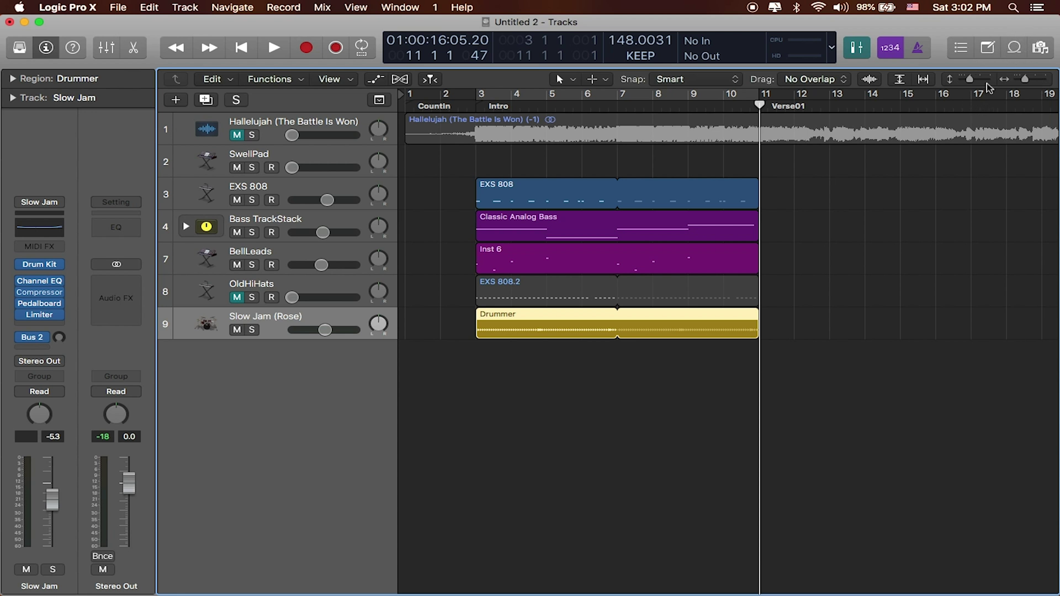
# - Show the Apple Loops browser, listing all 27917 loops, beside the tracks
pyautogui.click(1013, 48)
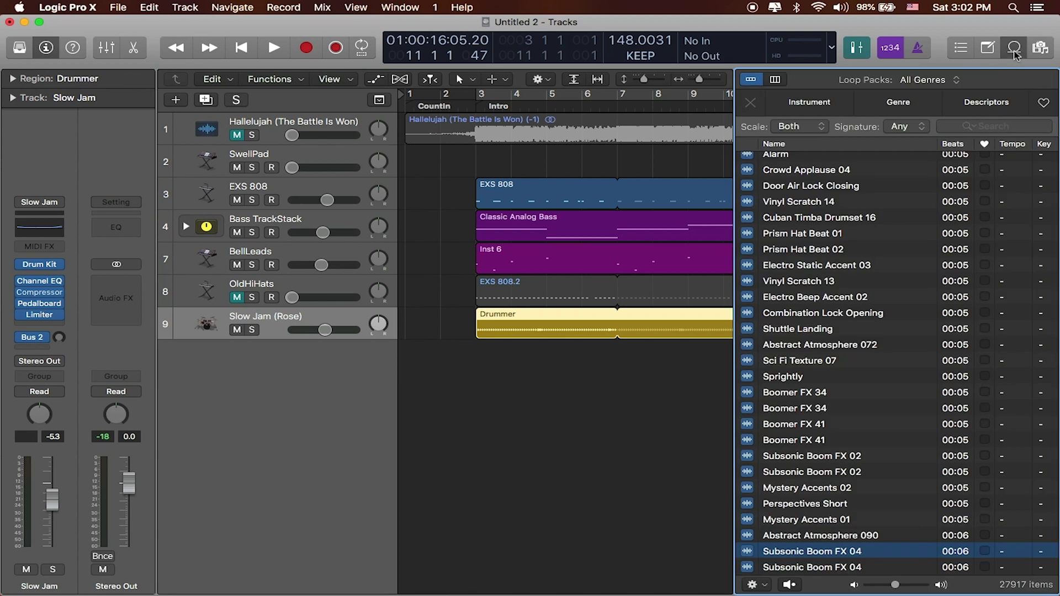
pyautogui.click(90, 7)
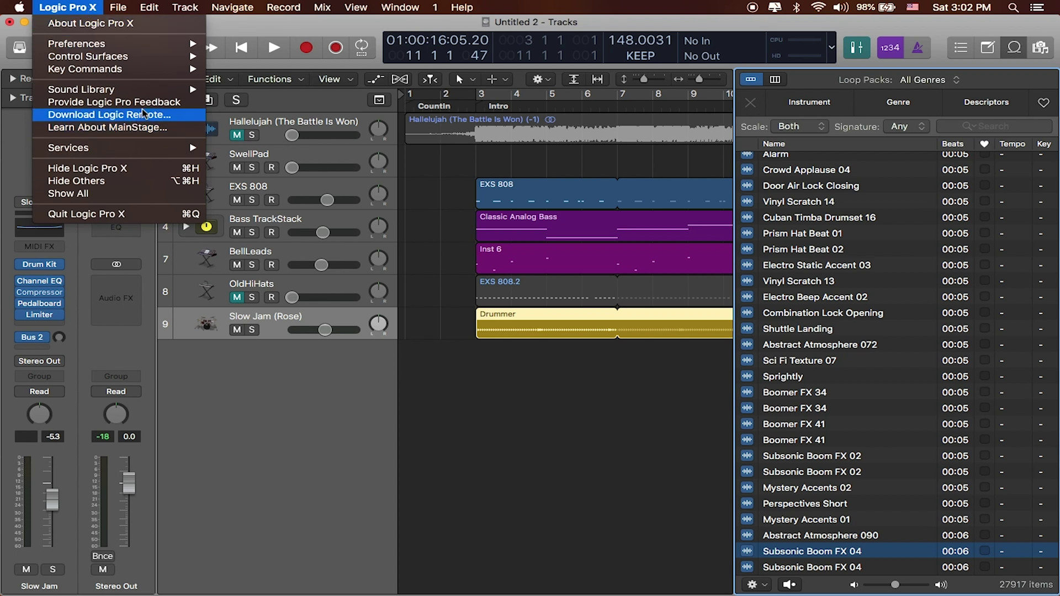
pyautogui.moveTo(161, 92)
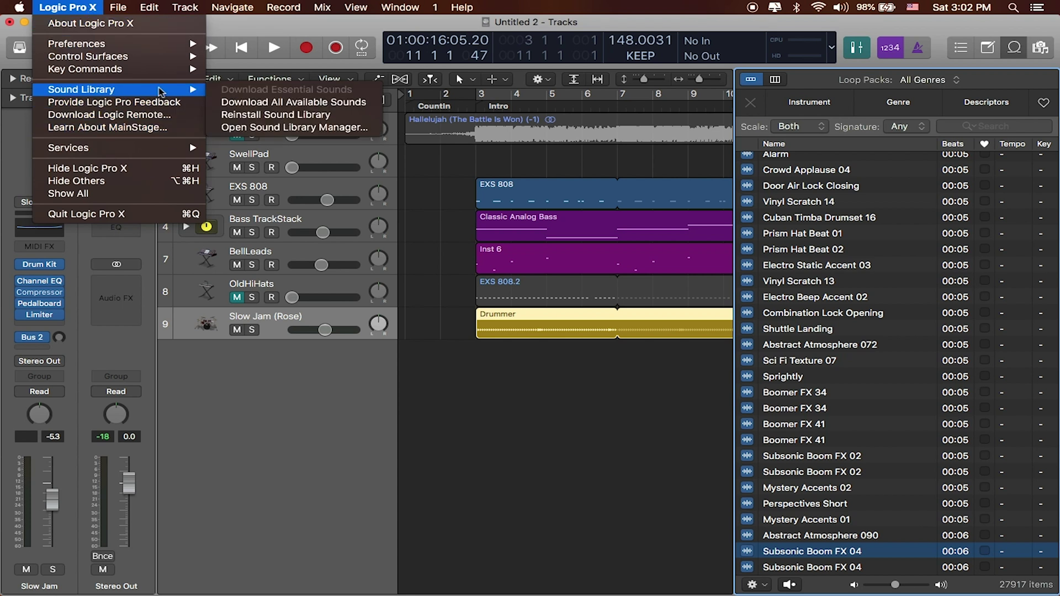
pyautogui.click(366, 129)
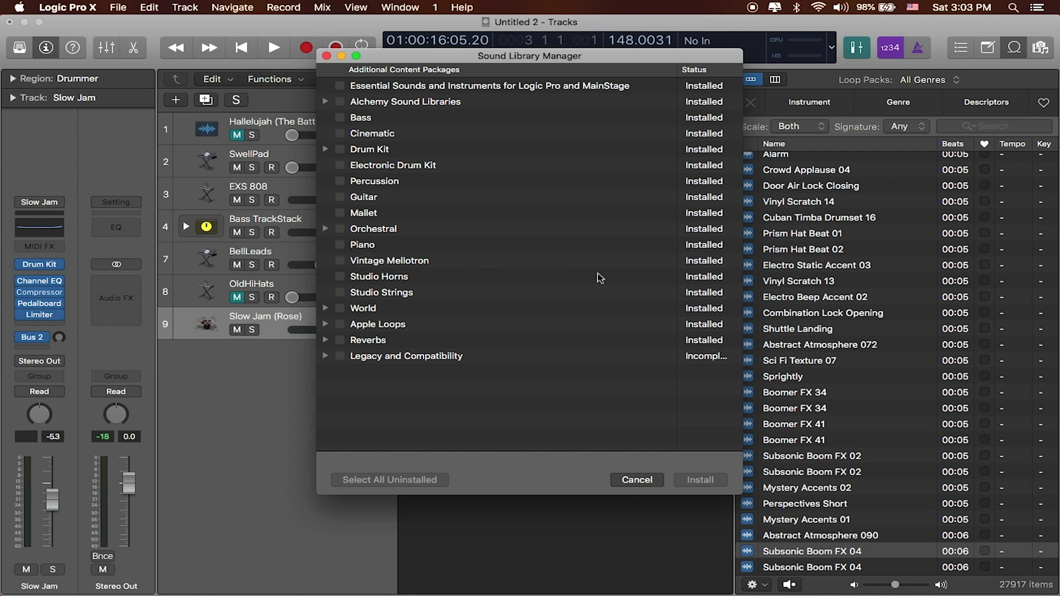
pyautogui.click(636, 480)
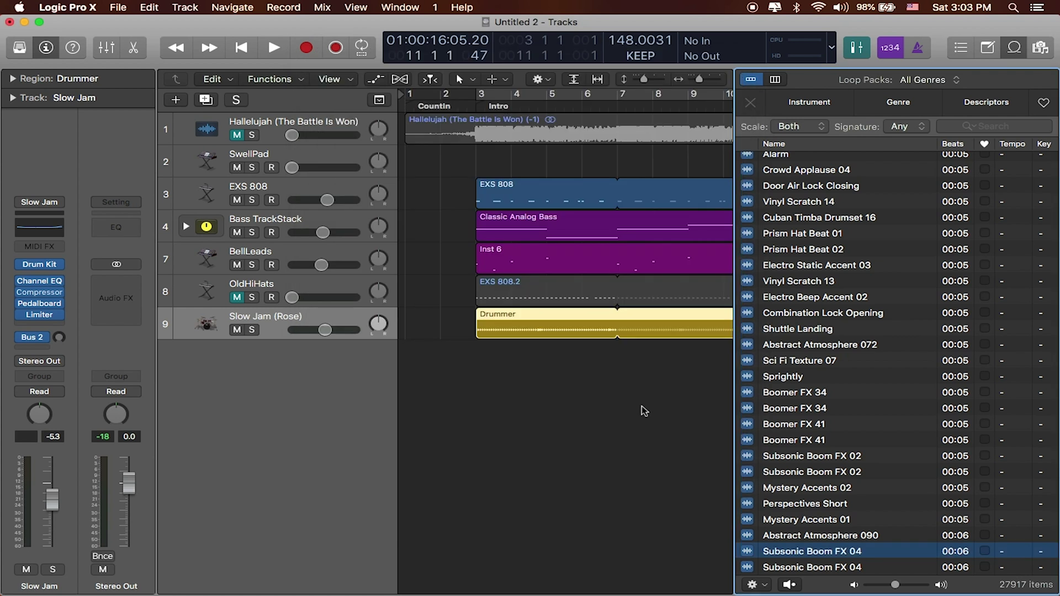
# - Search the loop library for 'boom', which returns 139 results
pyautogui.hscroll(1, 642, 409)
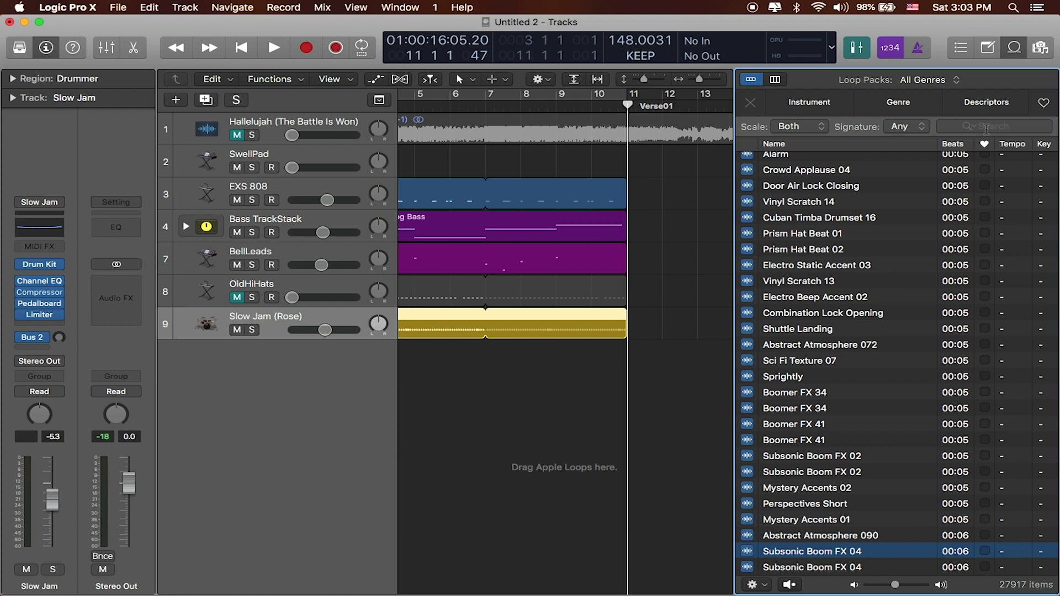
pyautogui.click(987, 128)
pyautogui.scroll(-3, 831, 406)
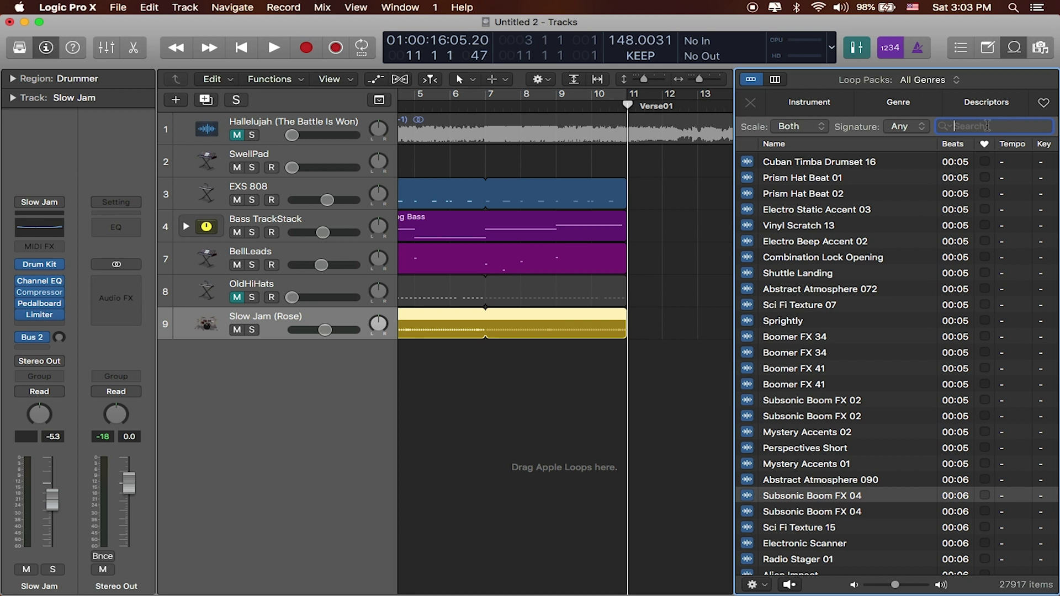
pyautogui.write('boom')
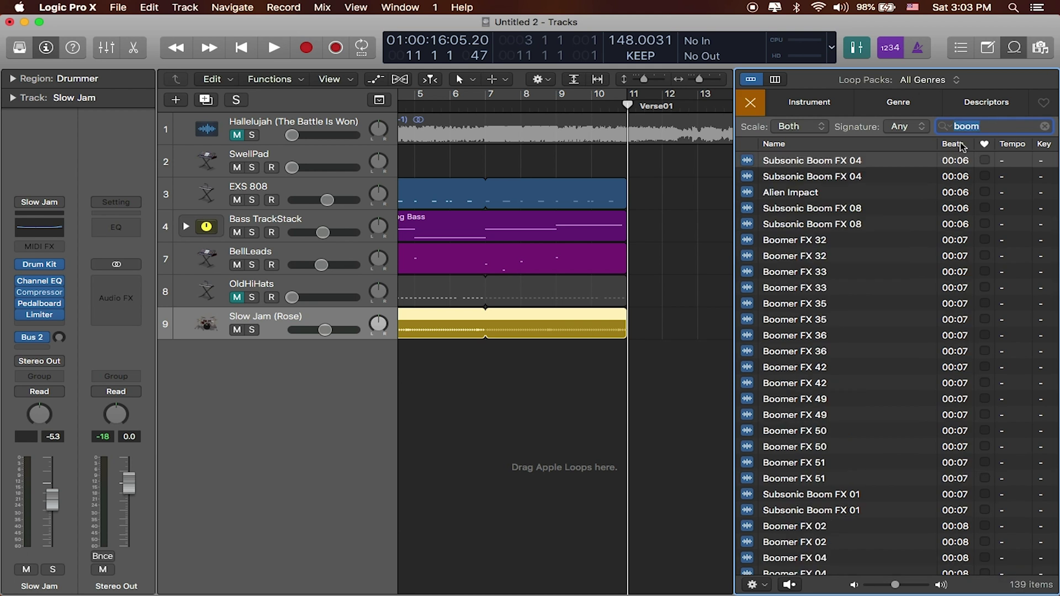
pyautogui.scroll(2, 897, 182)
pyautogui.scroll(1, 900, 191)
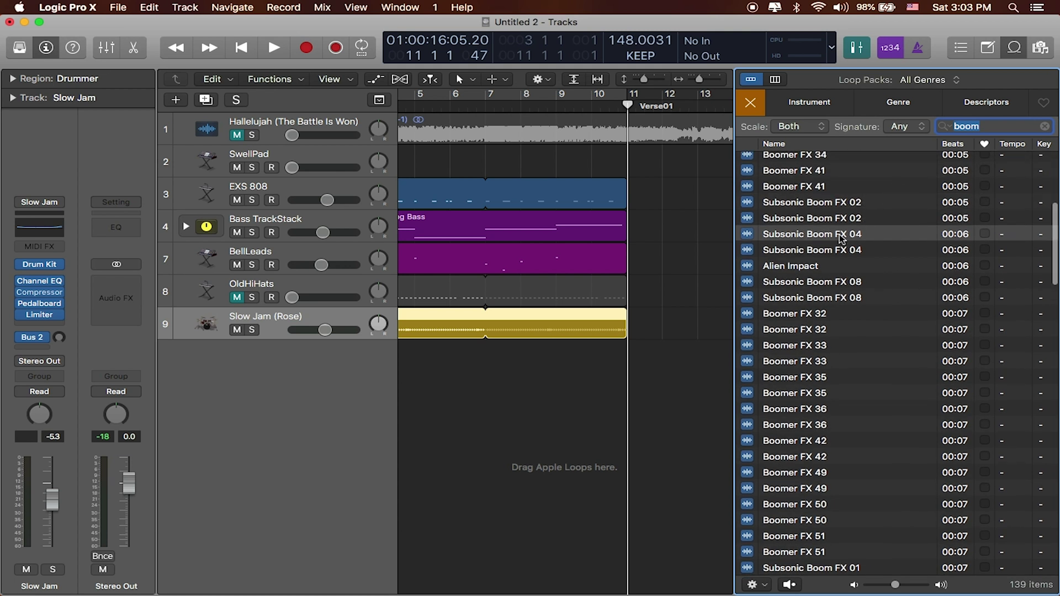
# - Preview several boom loops, then place Subsonic Boom FX 04 on new track 10 near Verse01
pyautogui.click(850, 236)
pyautogui.click(820, 204)
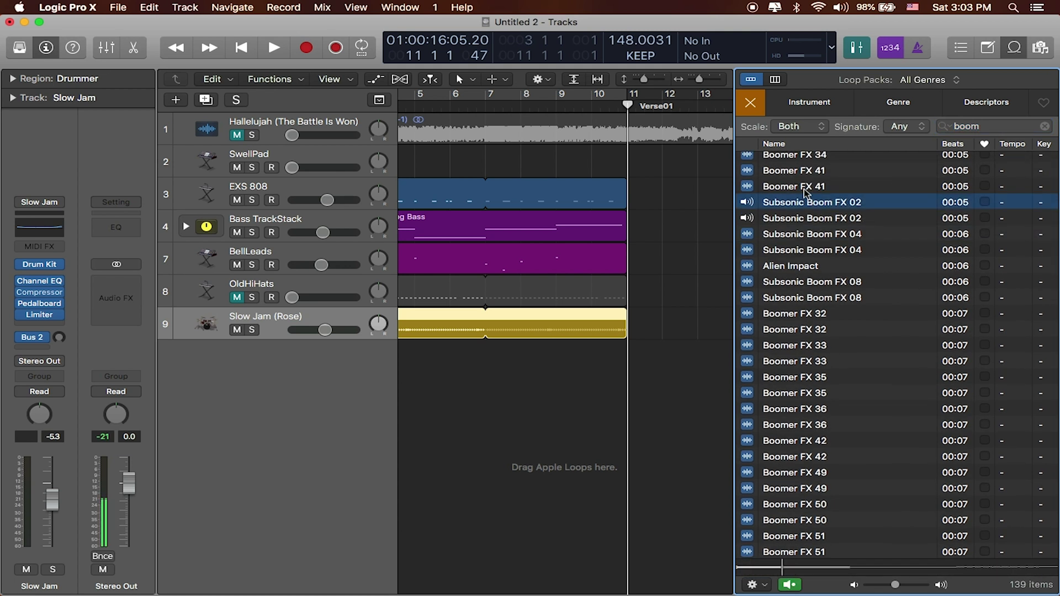
pyautogui.press('Up')
pyautogui.click(815, 270)
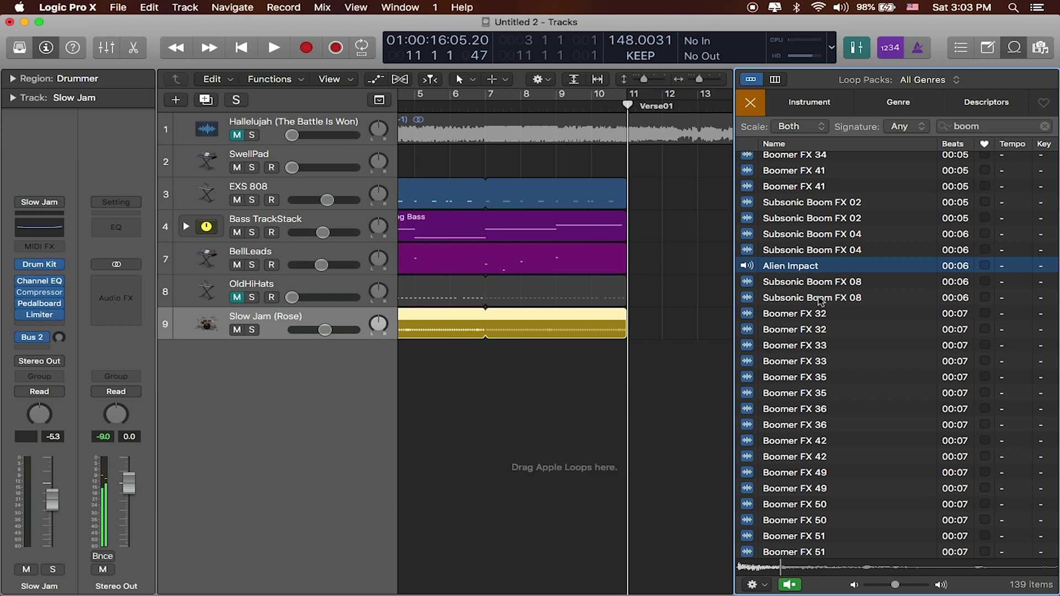
pyautogui.click(819, 298)
pyautogui.click(834, 237)
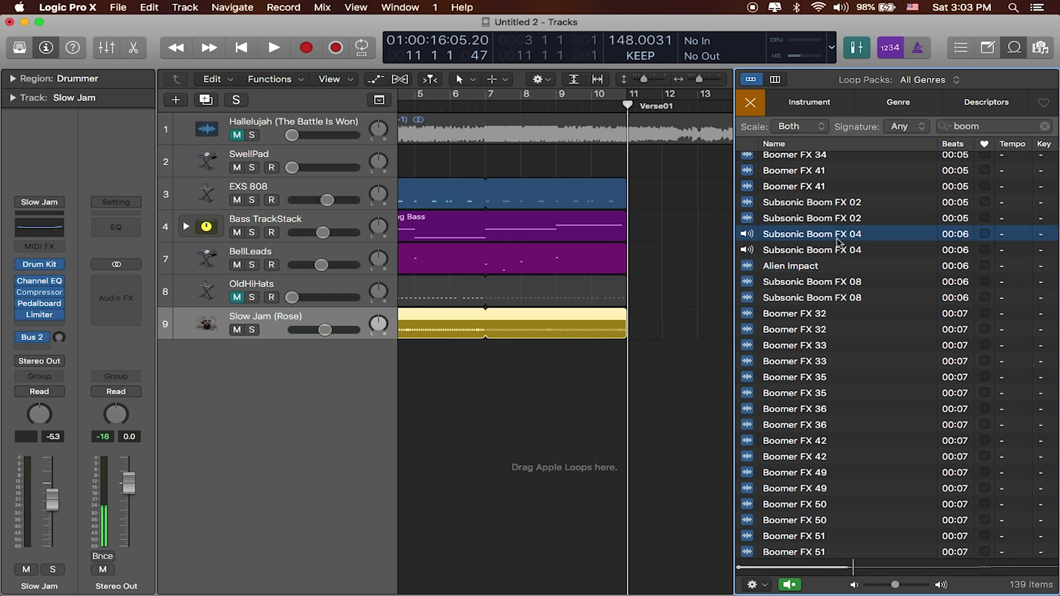
pyautogui.moveTo(832, 240); pyautogui.dragTo(592, 366)
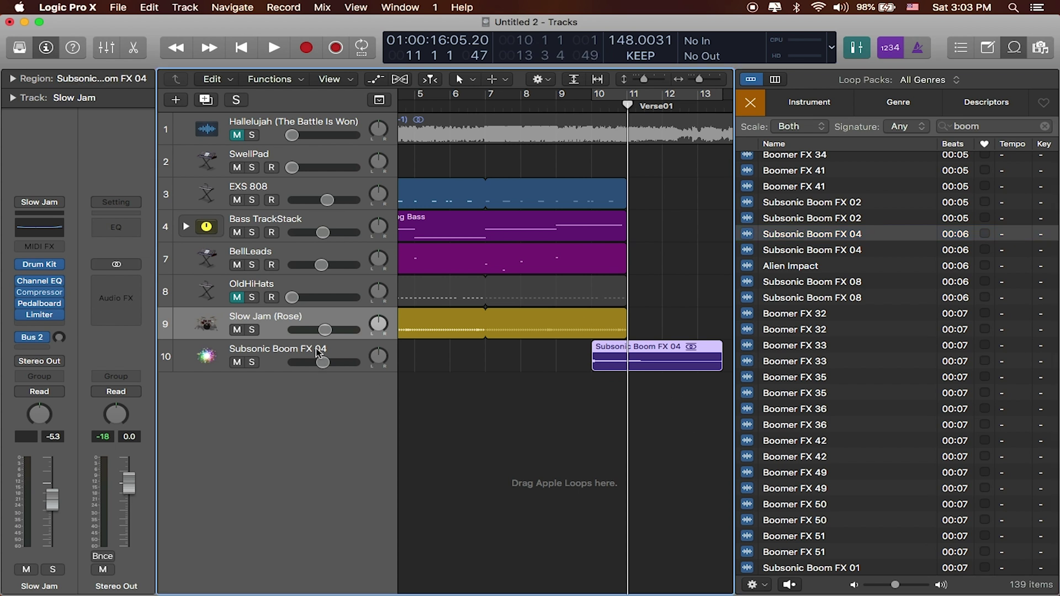
pyautogui.click(322, 365)
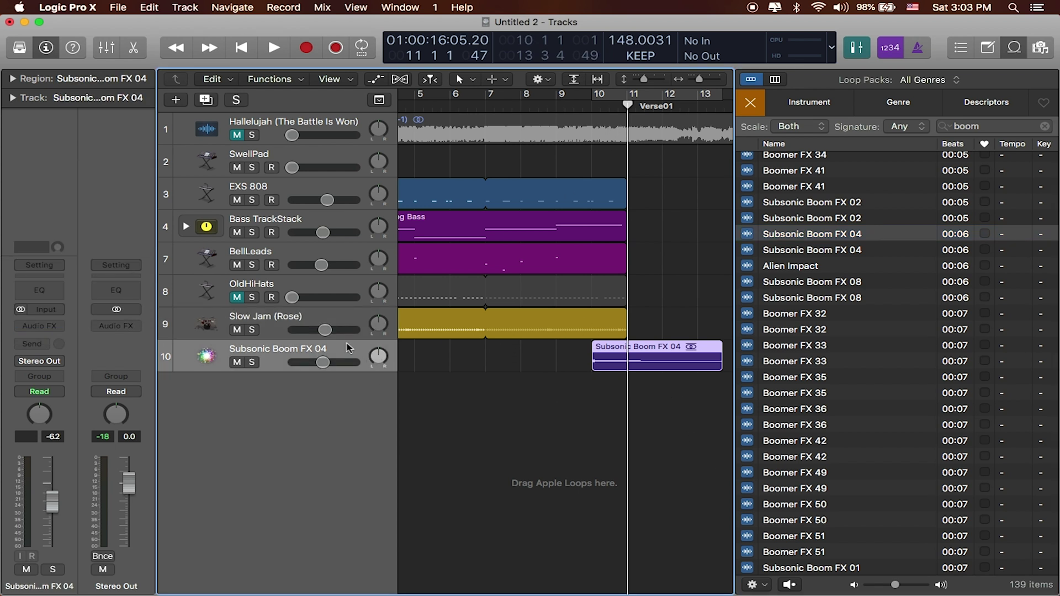
# - Insert a stereo Compressor on the boom track, raise its distortion, then bypass it
pyautogui.click(61, 326)
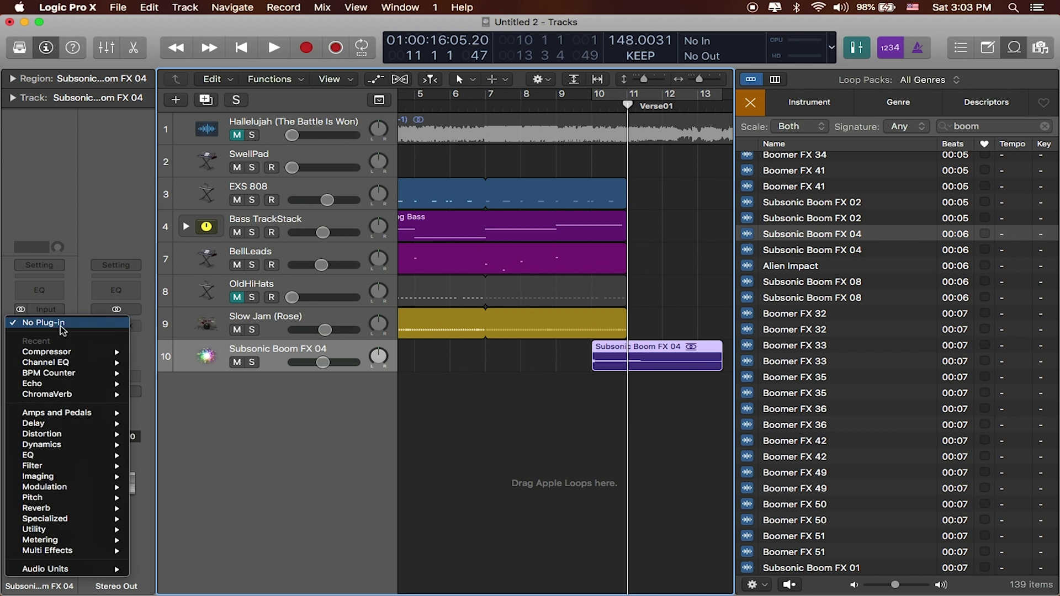
pyautogui.moveTo(81, 353)
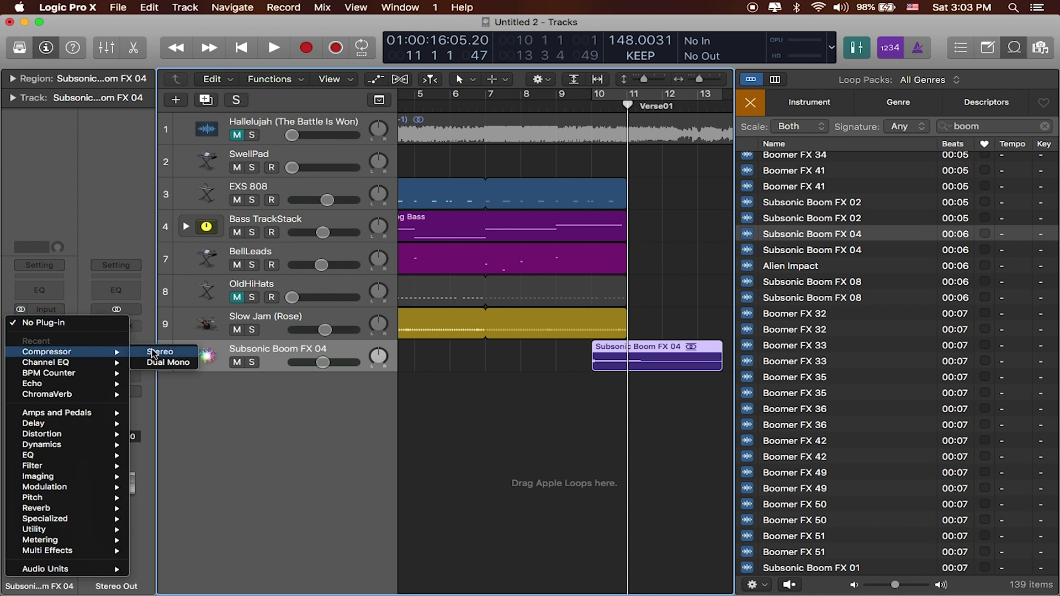
pyautogui.click(156, 353)
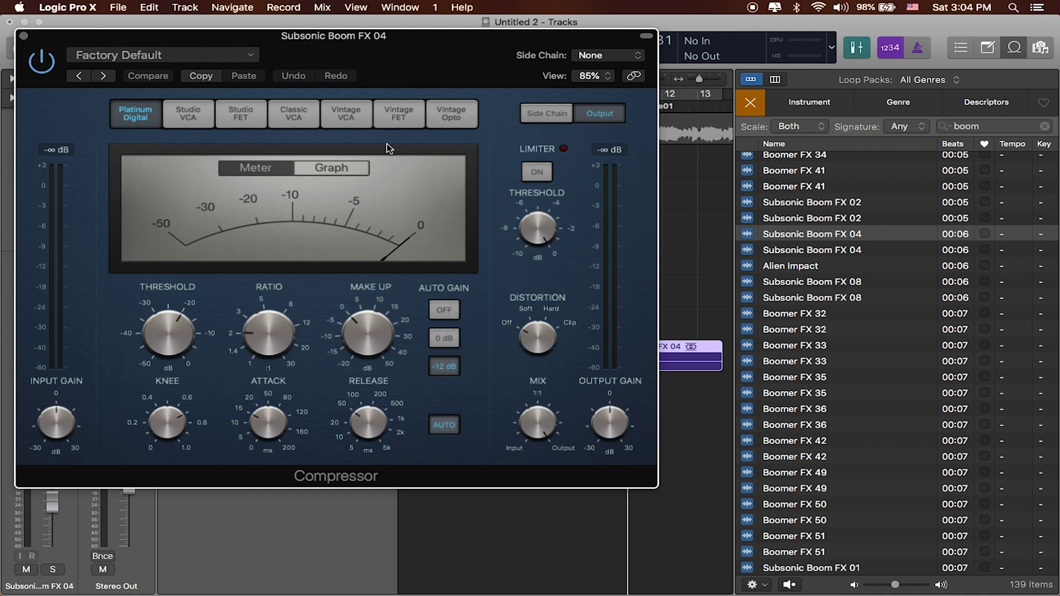
pyautogui.click(533, 323)
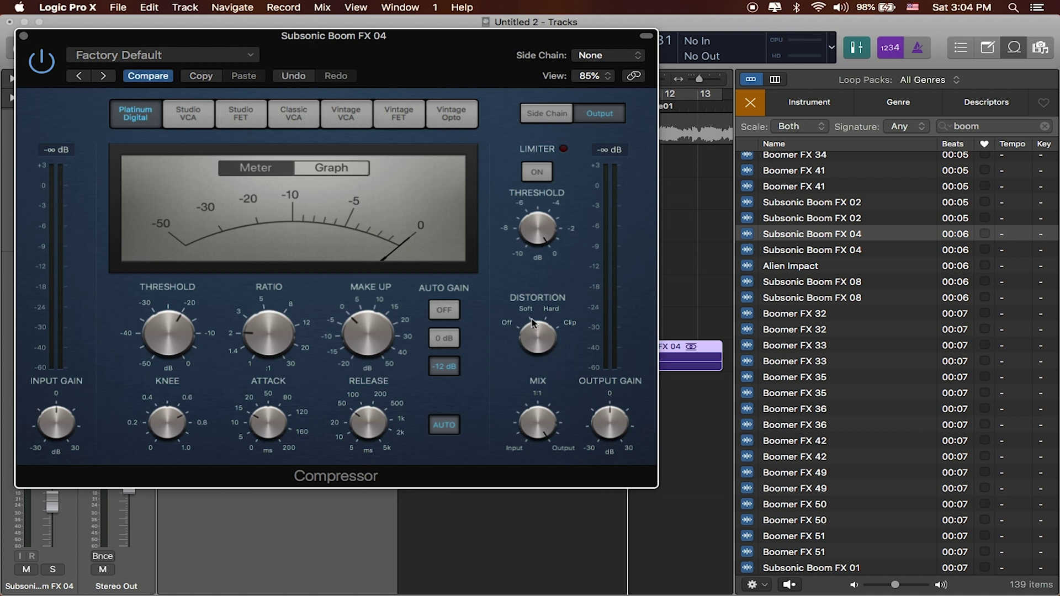
pyautogui.moveTo(483, 48); pyautogui.dragTo(530, 128)
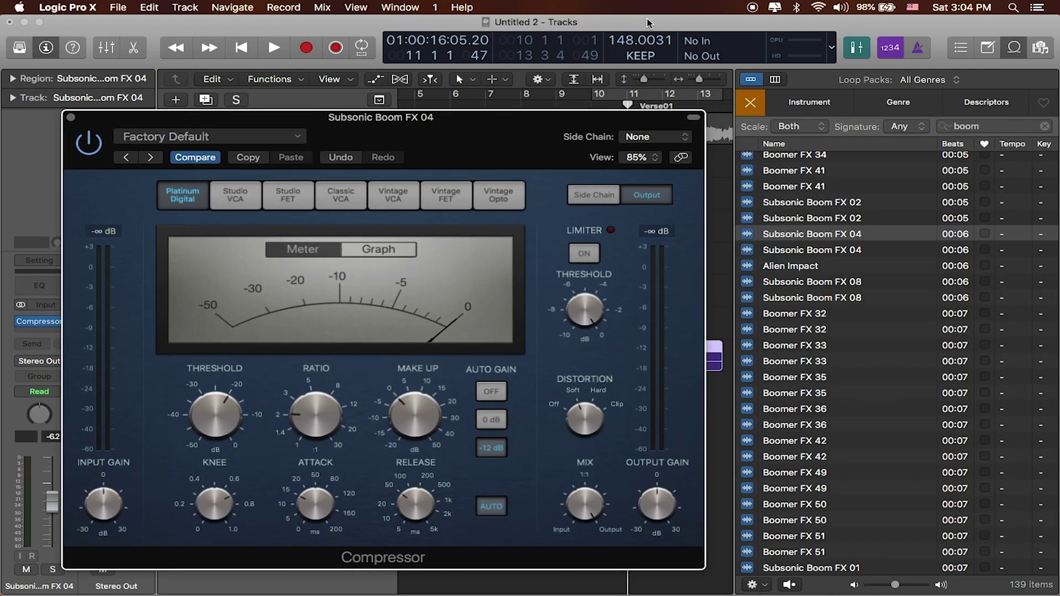
pyautogui.click(71, 115)
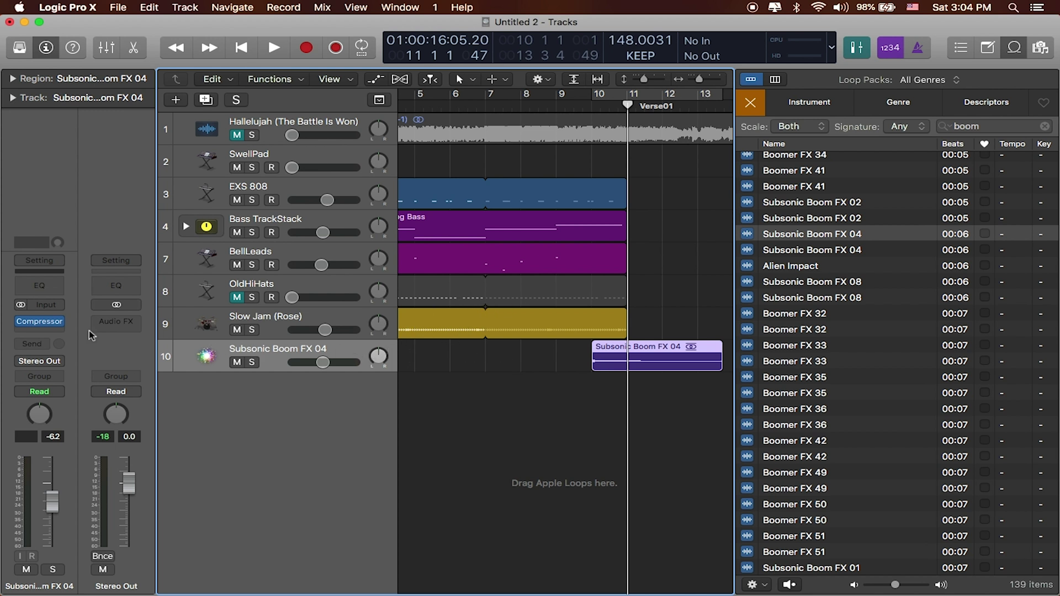
pyautogui.click(20, 321)
pyautogui.press('space')
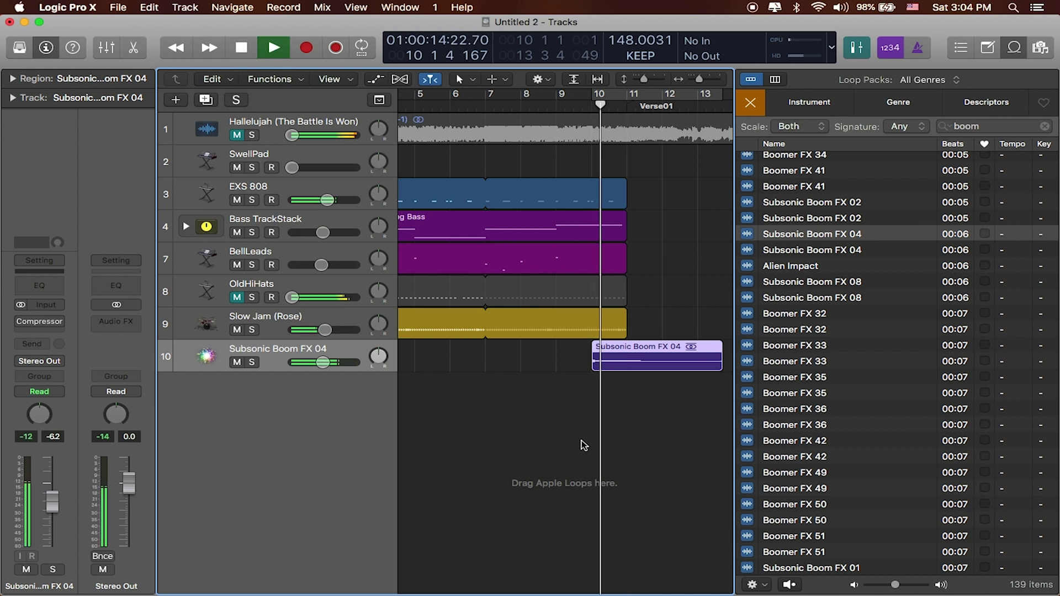
pyautogui.press('space')
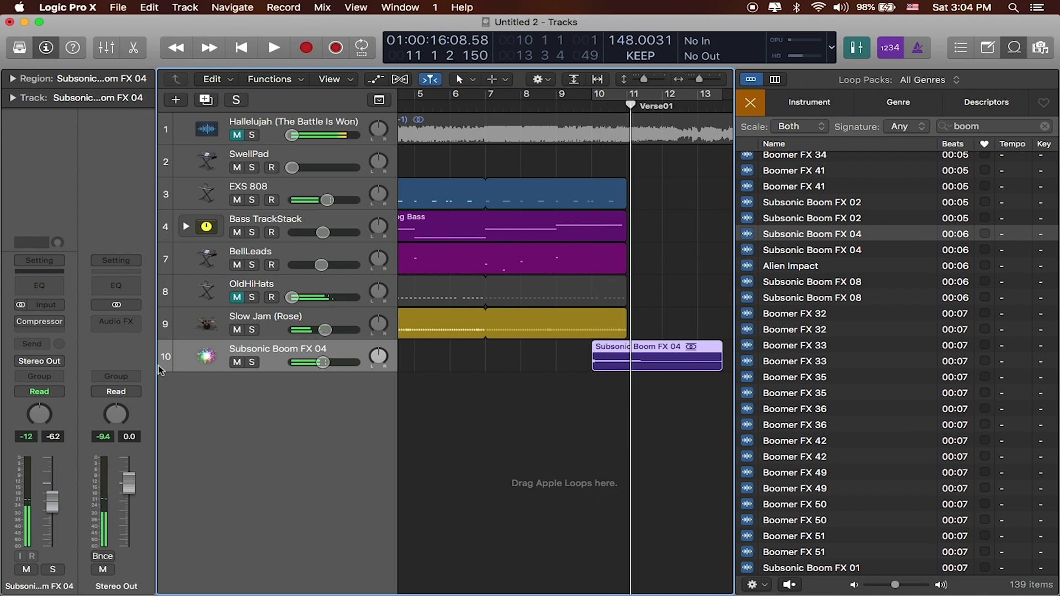
pyautogui.click(23, 322)
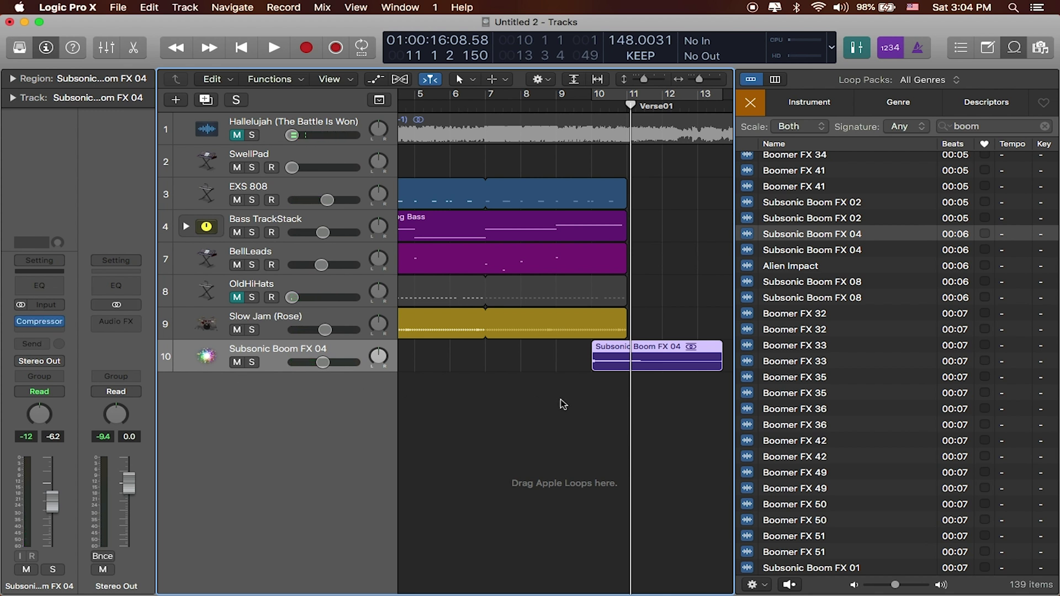
pyautogui.press('space')
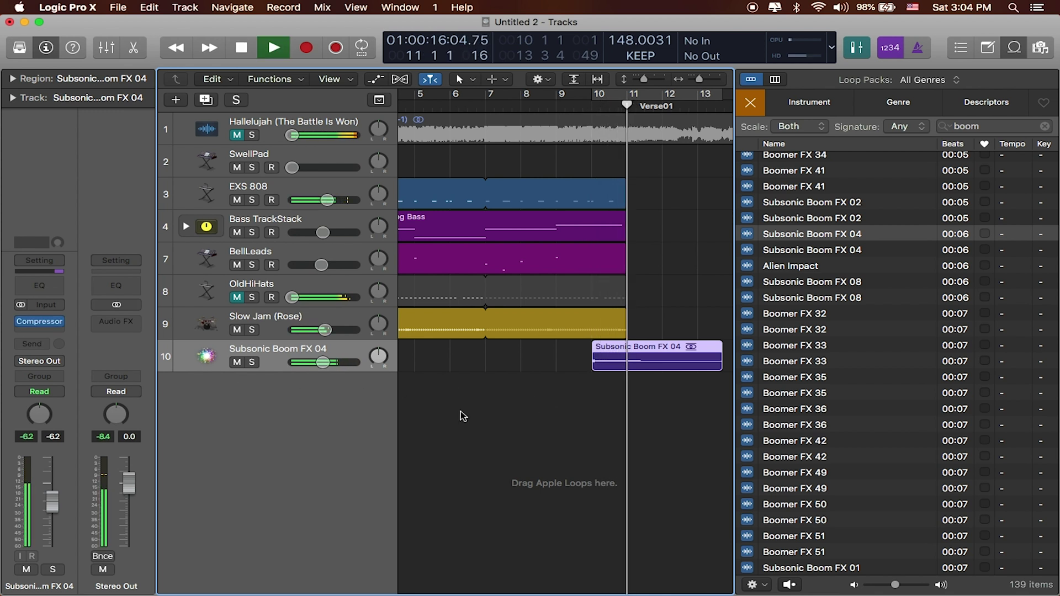
pyautogui.press('space')
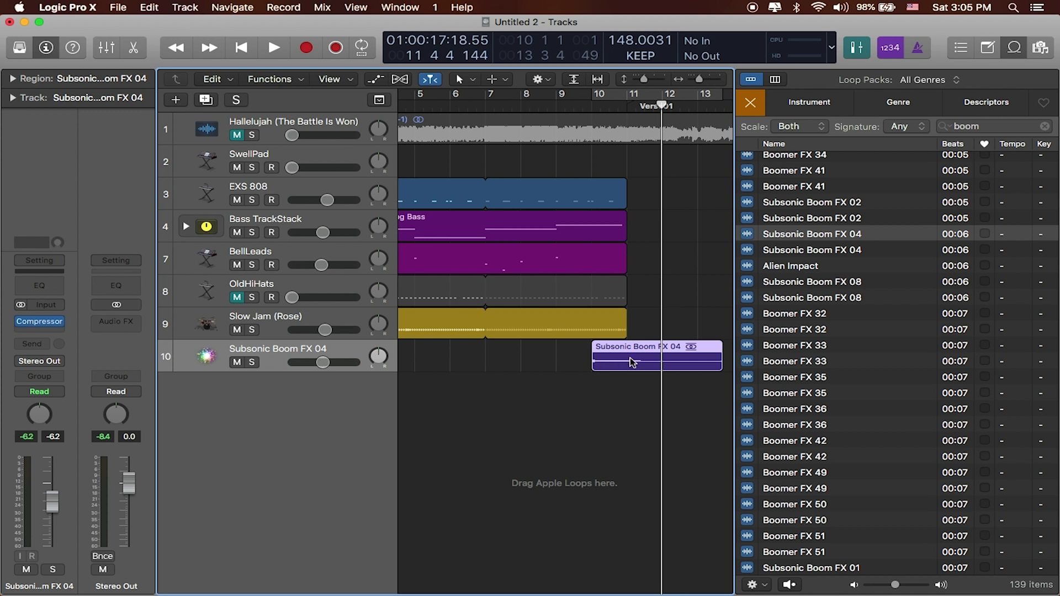
# - Convert the boom region into EXS24 sampler track 11, using Transient Markers and 1Shot zones
pyautogui.rightClick(622, 363)
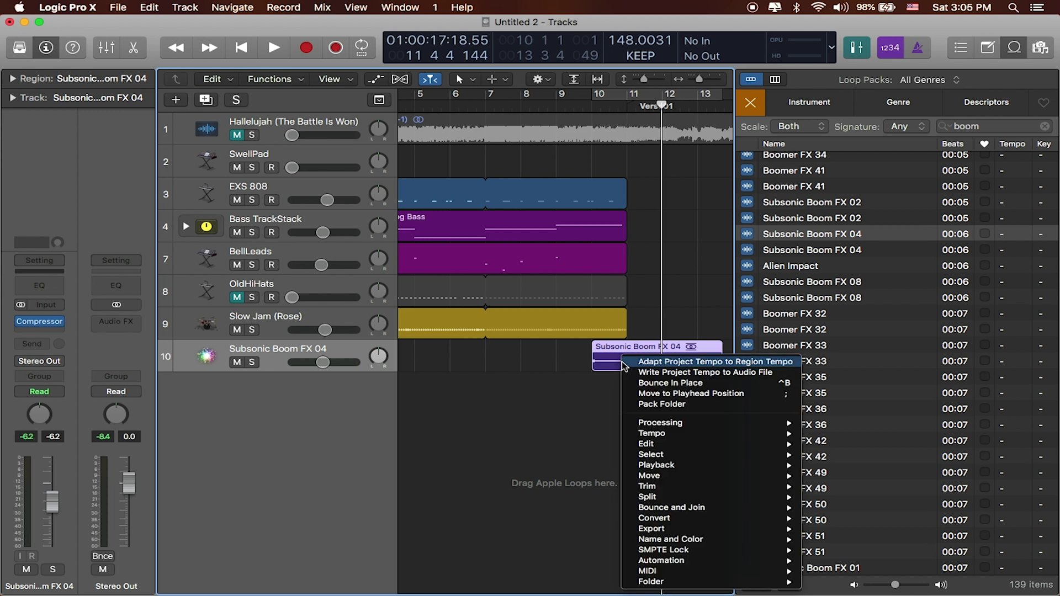
pyautogui.moveTo(694, 518)
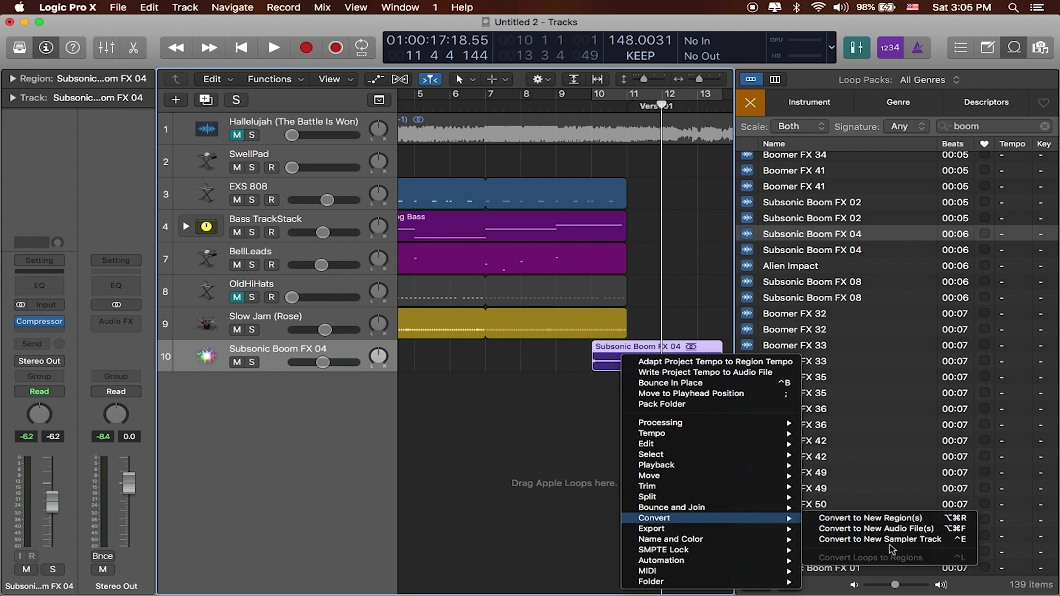
pyautogui.click(944, 540)
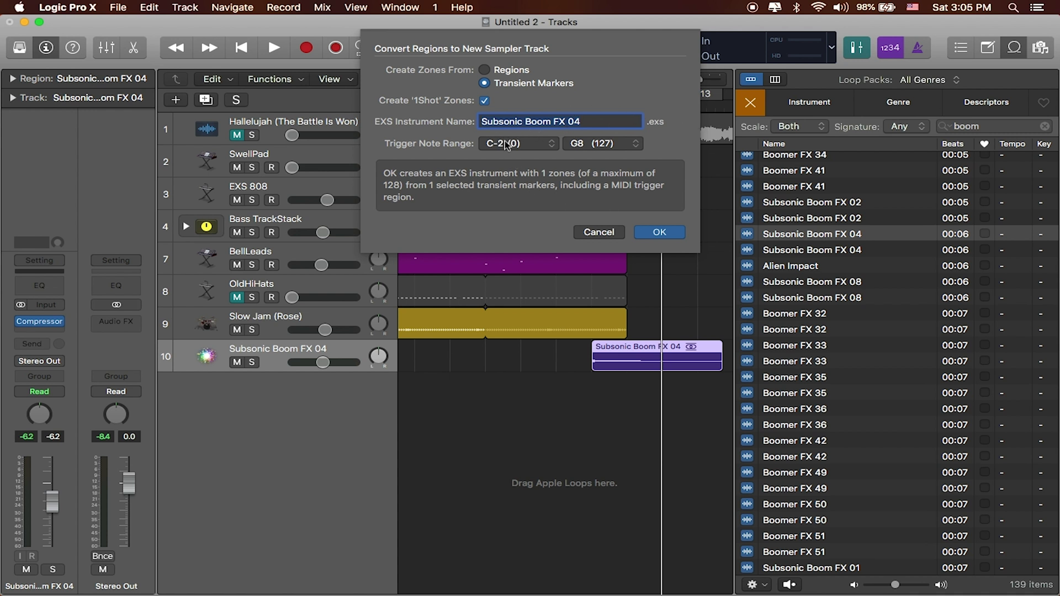
pyautogui.click(668, 237)
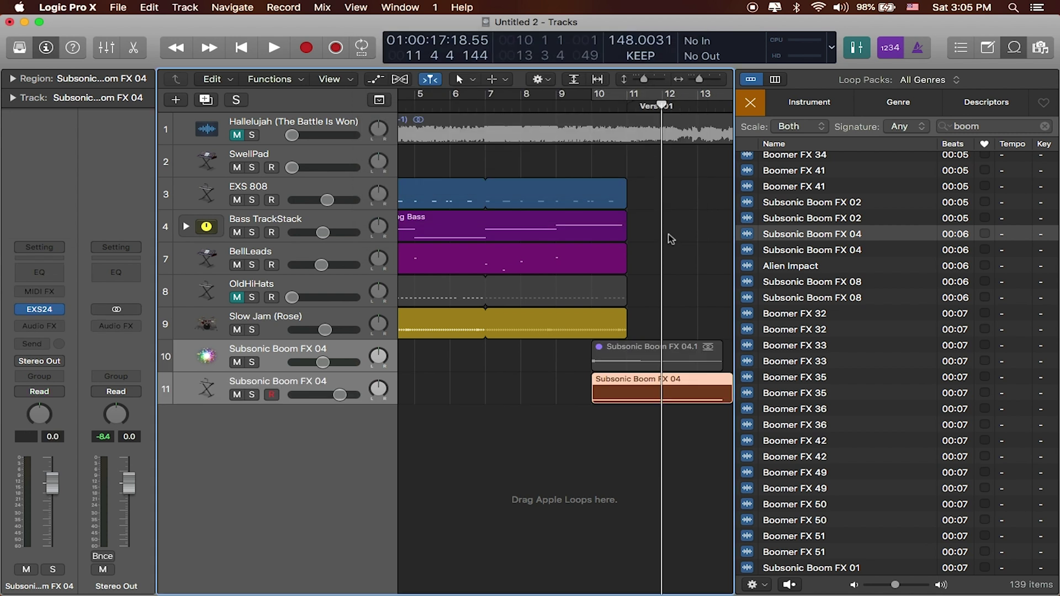
# - Select track 11 and open the EXS24 Instrument Editor for Subsonic Boom FX 04.exs
pyautogui.click(306, 386)
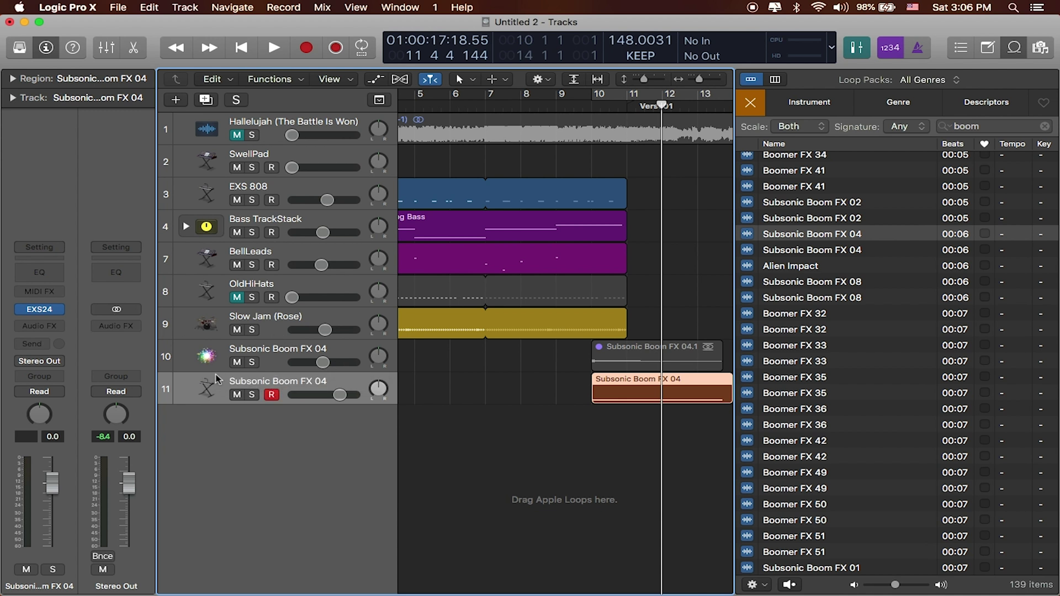
pyautogui.click(40, 311)
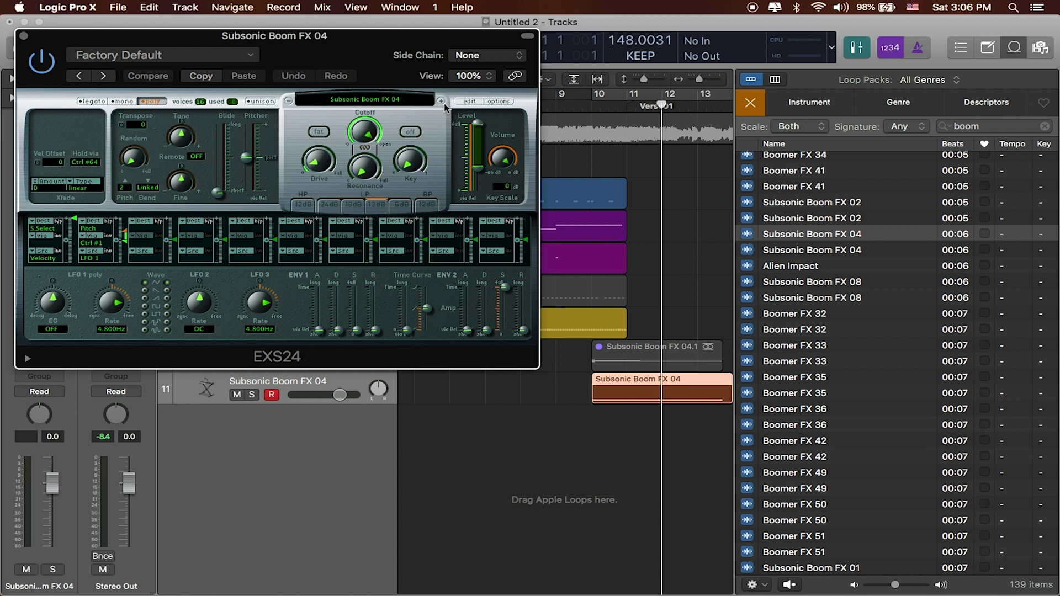
pyautogui.click(469, 102)
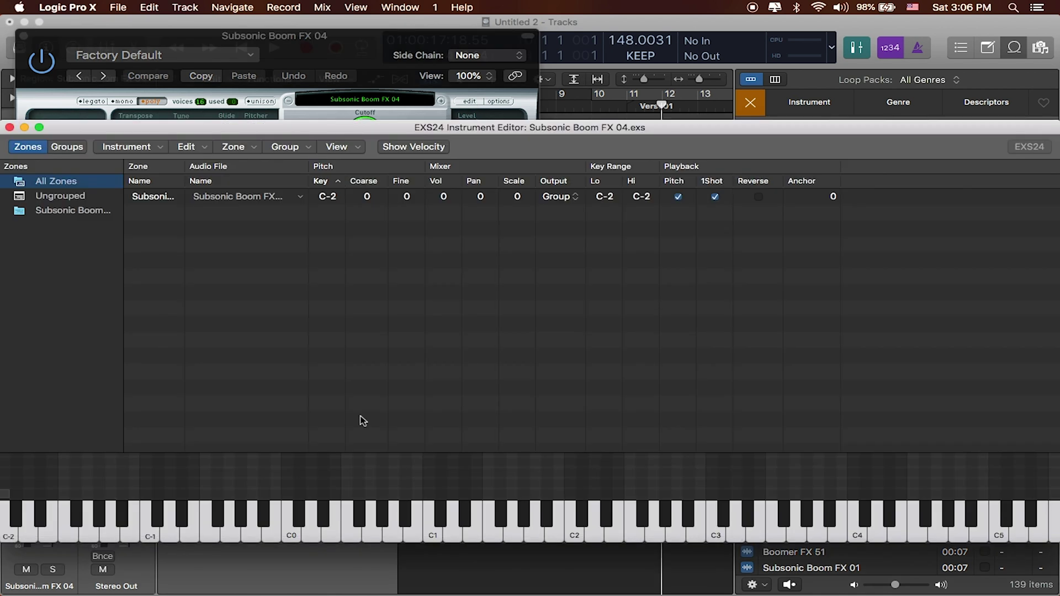
# - Move the boom zone's key range from C-2 up to C0, auditioning both keys
pyautogui.hscroll(-3, 560, 522)
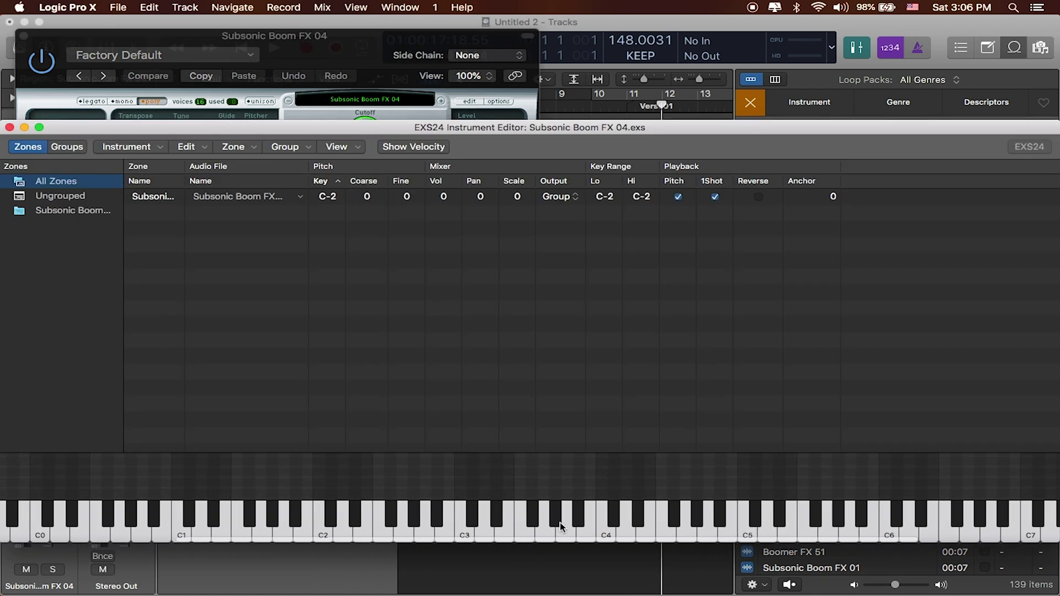
pyautogui.click(5, 538)
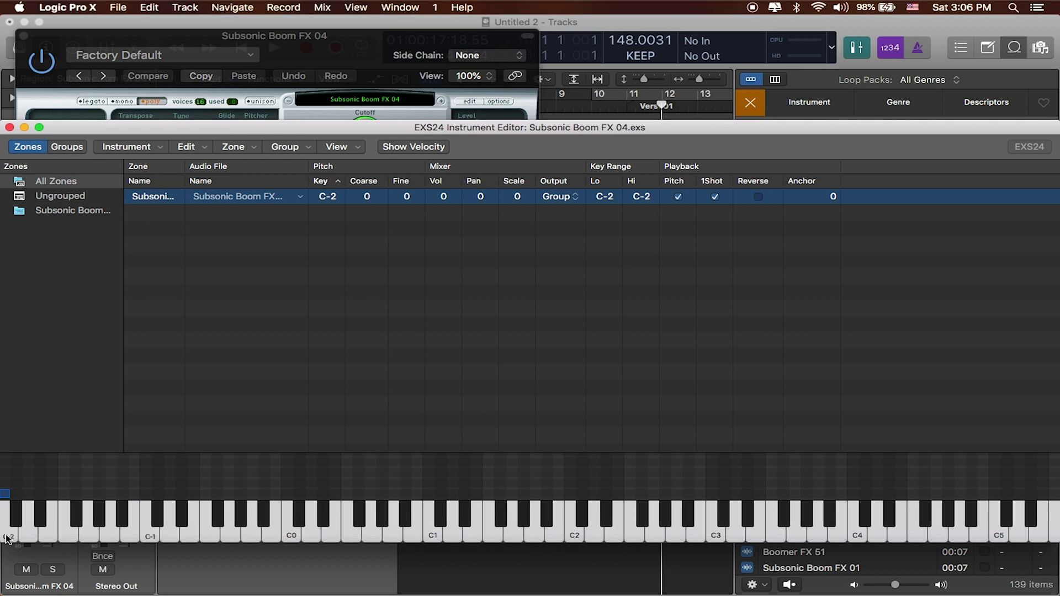
pyautogui.click(7, 538)
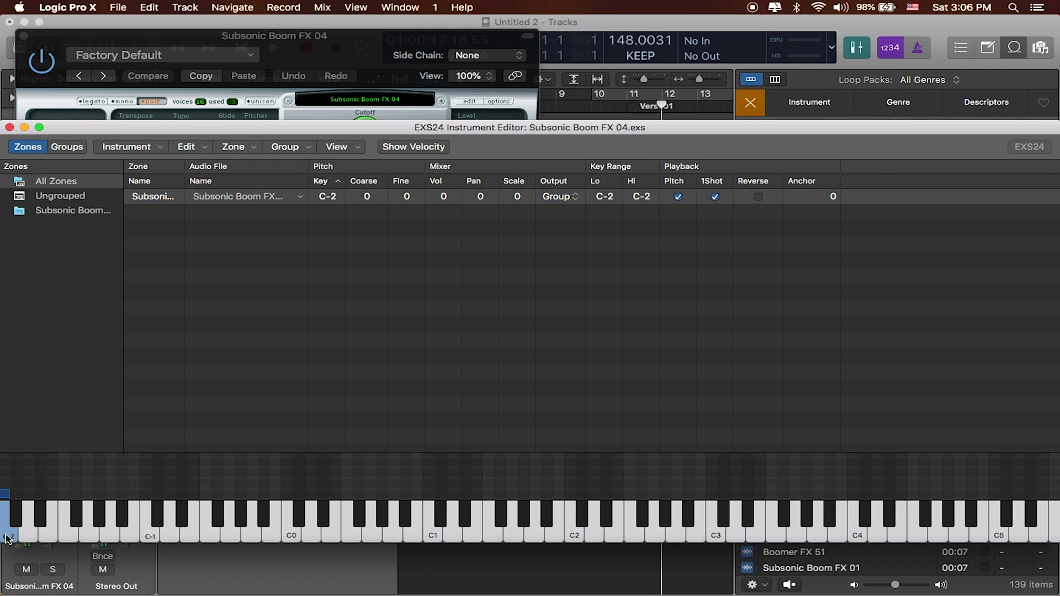
pyautogui.moveTo(7, 494)
pyautogui.mouseDown()
pyautogui.moveTo(335, 495)
pyautogui.moveTo(287, 494)
pyautogui.mouseUp()
pyautogui.click(291, 536)
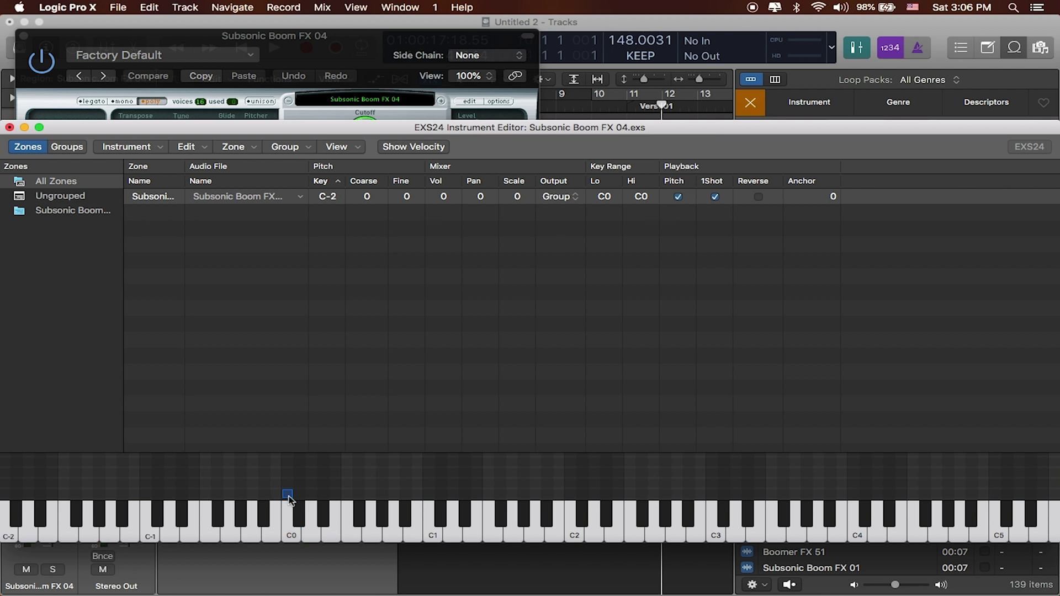
# - Set the zone's root key to C0 and stretch its range from C-1 to C1
pyautogui.click(327, 199)
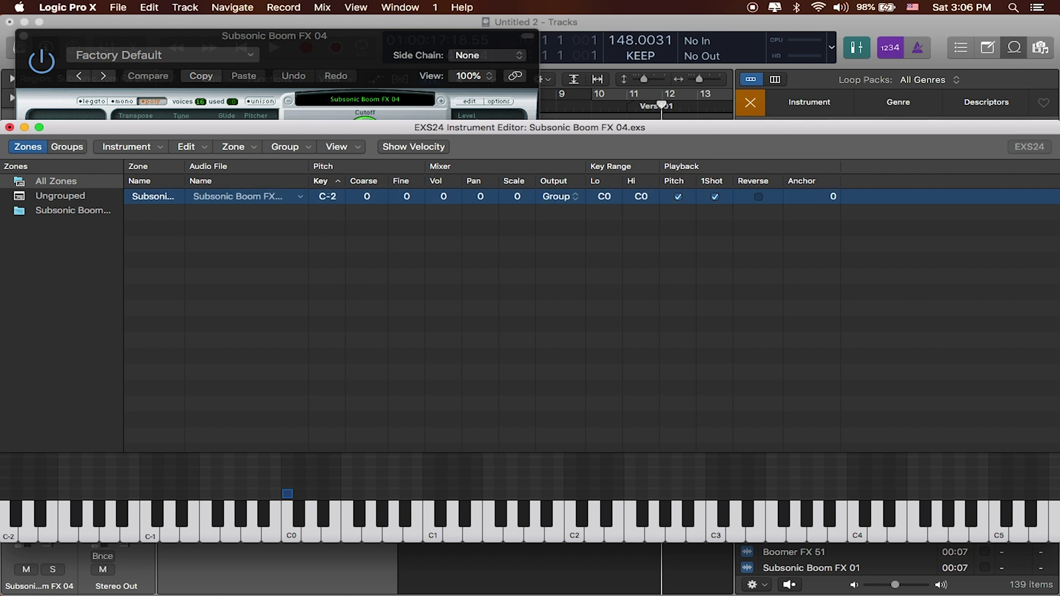
pyautogui.doubleClick(328, 196)
pyautogui.write('c0')
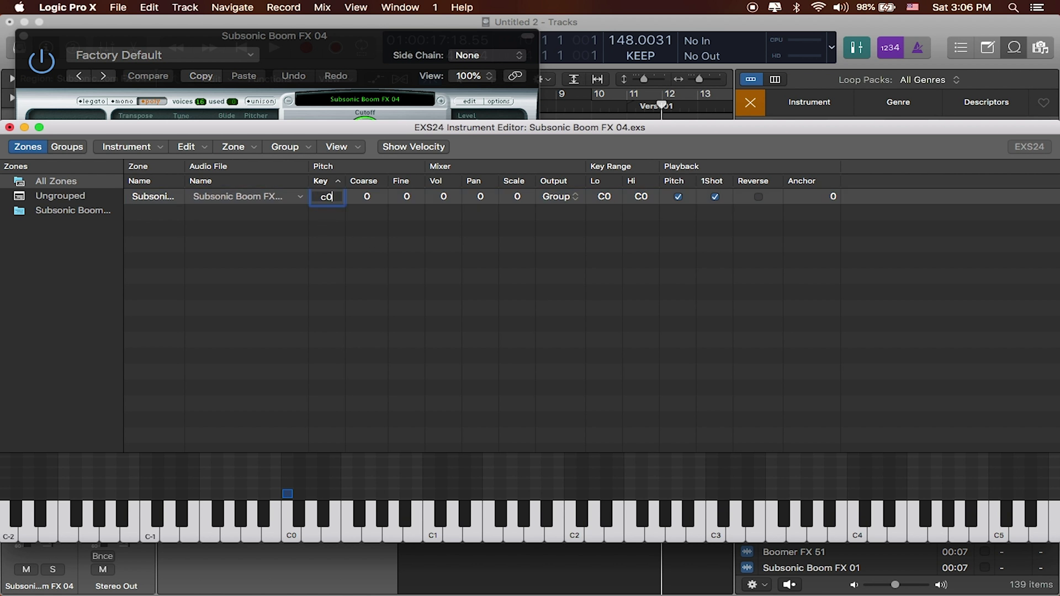
pyautogui.press('Return')
pyautogui.click(291, 534)
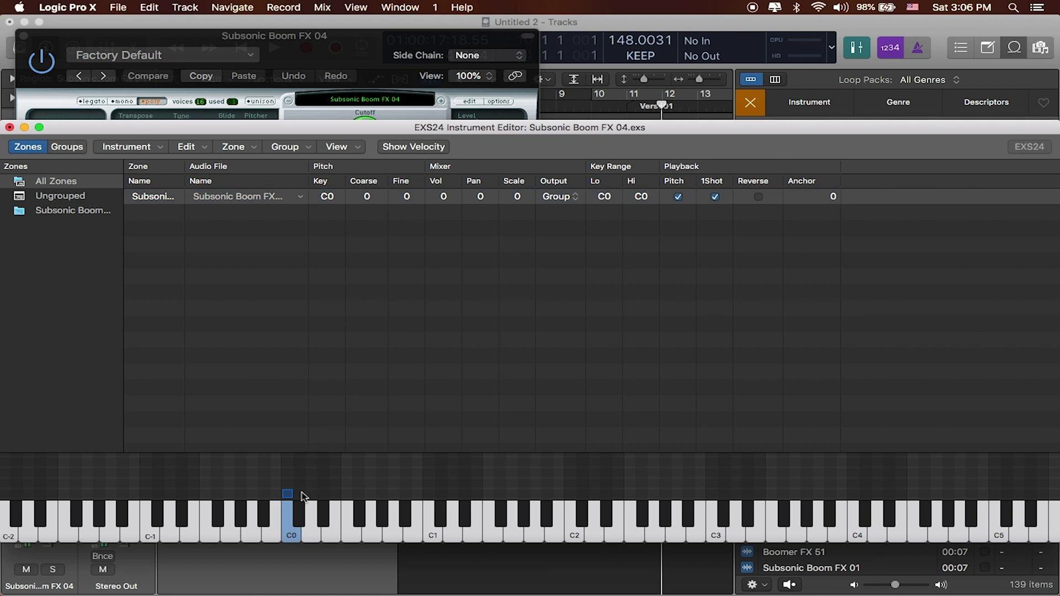
pyautogui.moveTo(290, 495); pyautogui.dragTo(433, 496)
pyautogui.moveTo(282, 495); pyautogui.dragTo(142, 495)
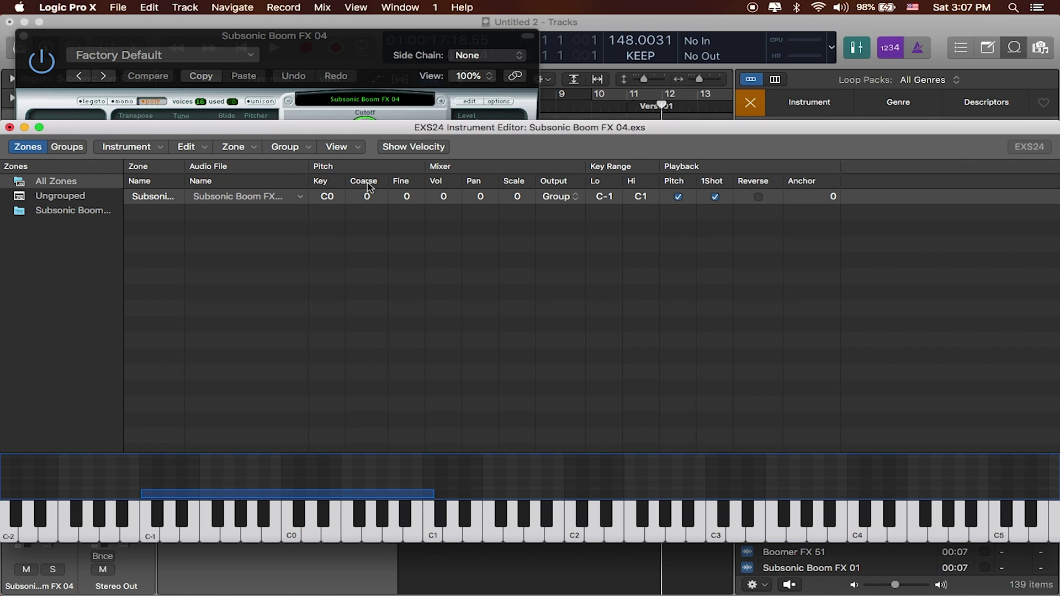
# - Save the edited instrument and close the EXS24 editor and plugin windows
pyautogui.click(9, 127)
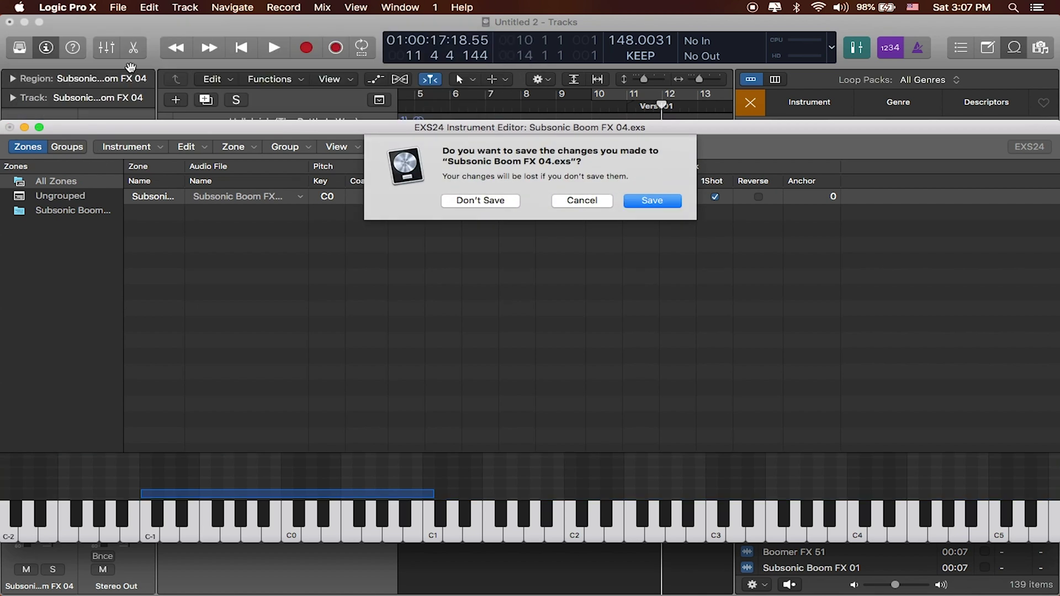
pyautogui.click(630, 202)
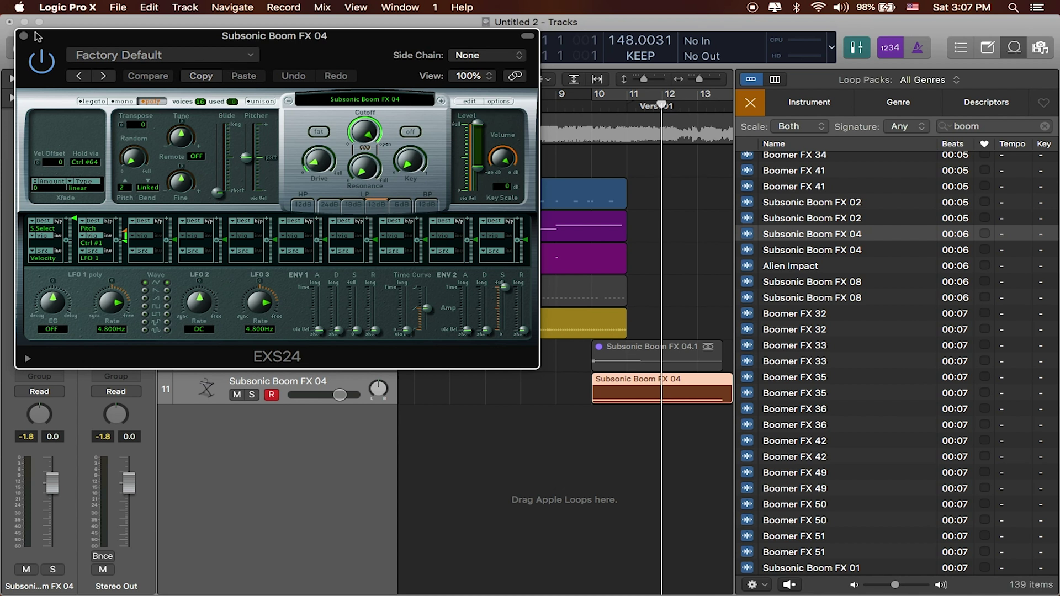
pyautogui.click(24, 37)
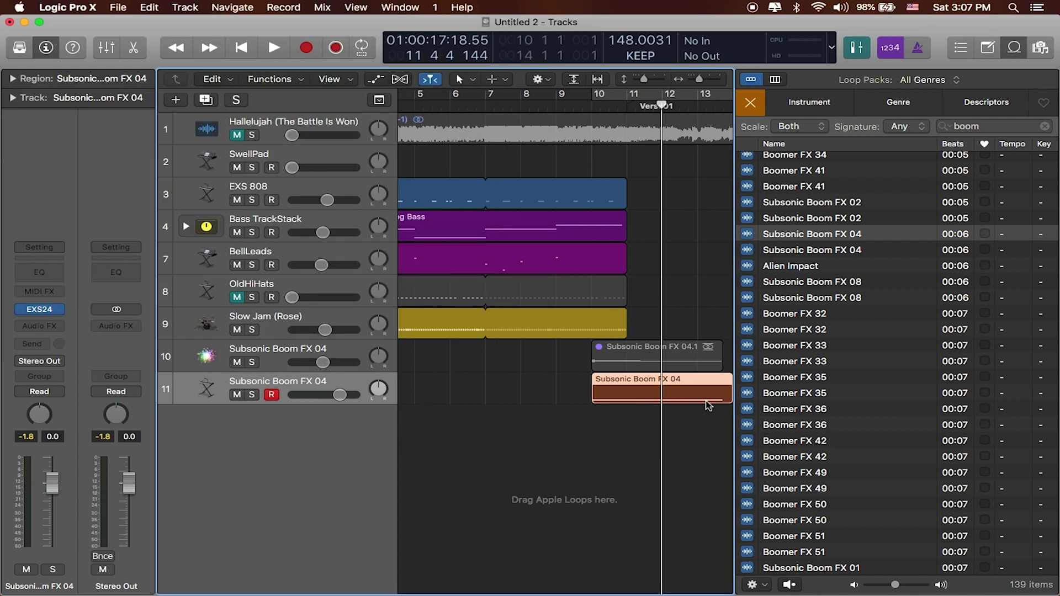
# - Delete the MIDI trigger region from track 11
pyautogui.click(590, 443)
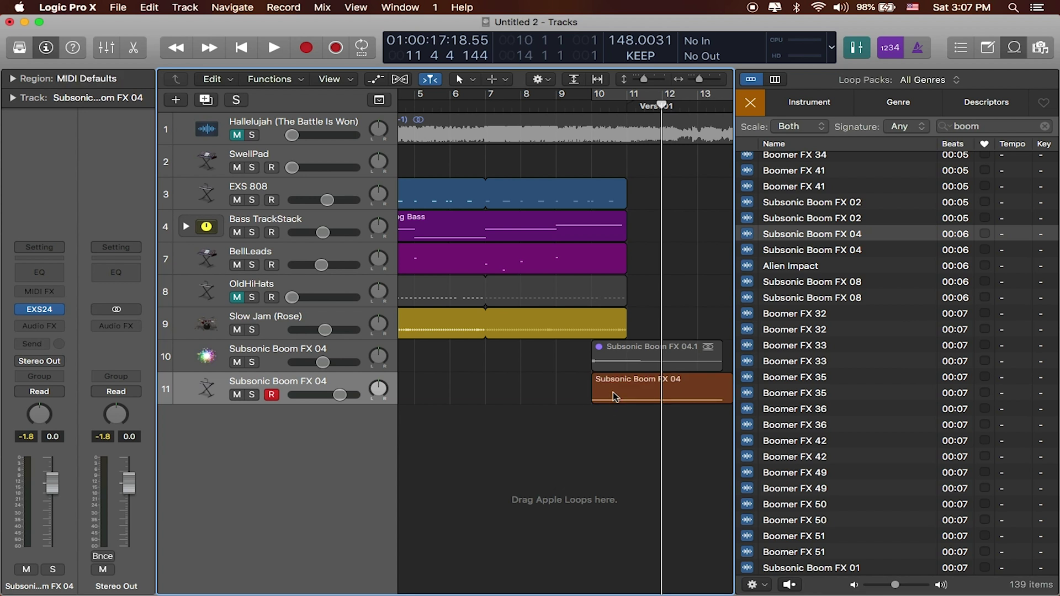
pyautogui.click(648, 400)
pyautogui.press('Delete')
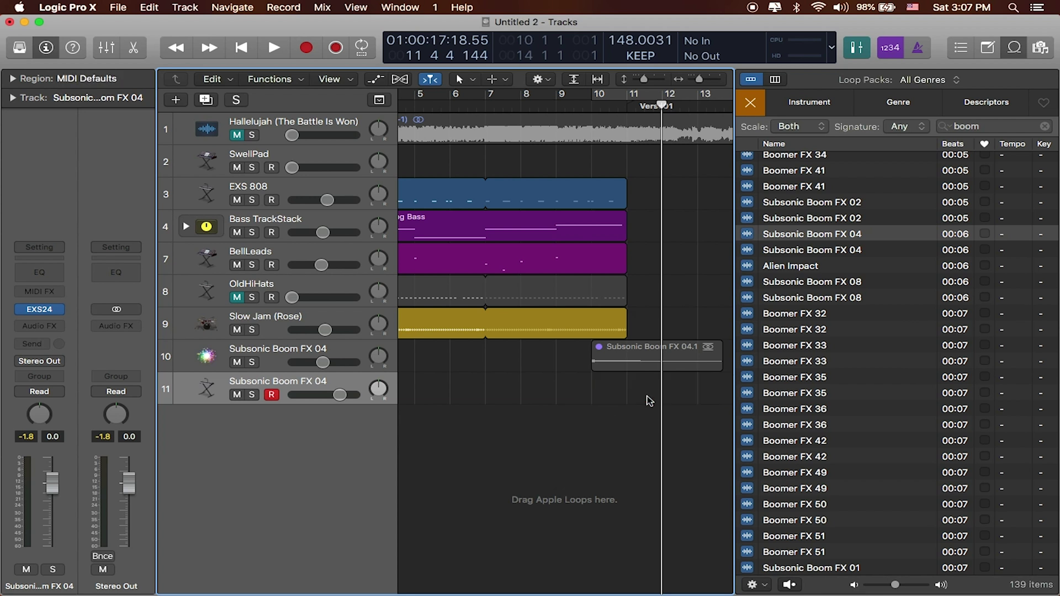
pyautogui.hscroll(-3, 635, 354)
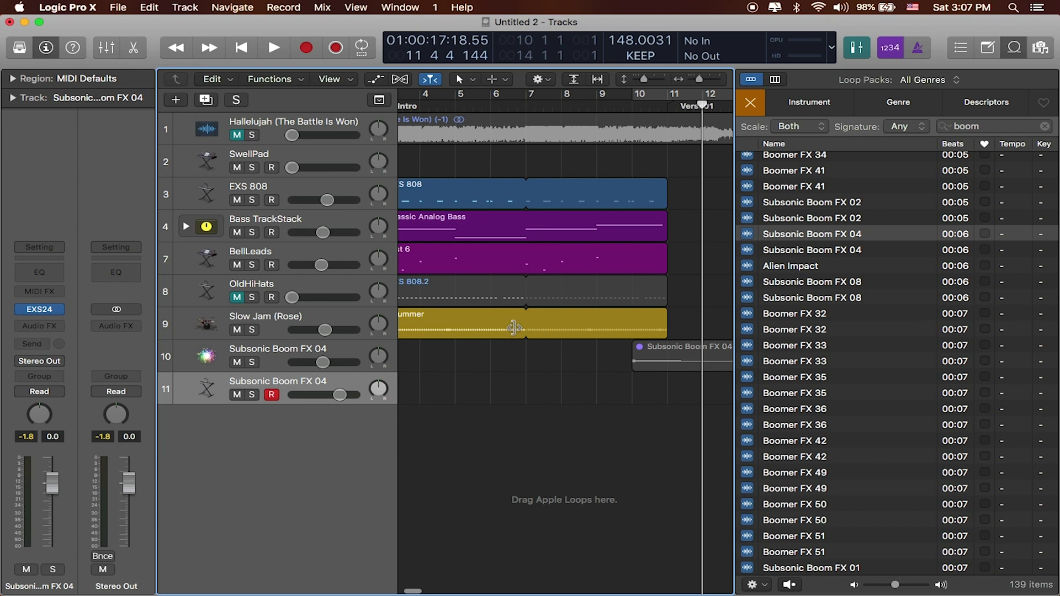
# - Cycle bars 7 to 11 over the Classic Analog Bass region and play it through once
pyautogui.moveTo(497, 237); pyautogui.dragTo(571, 97)
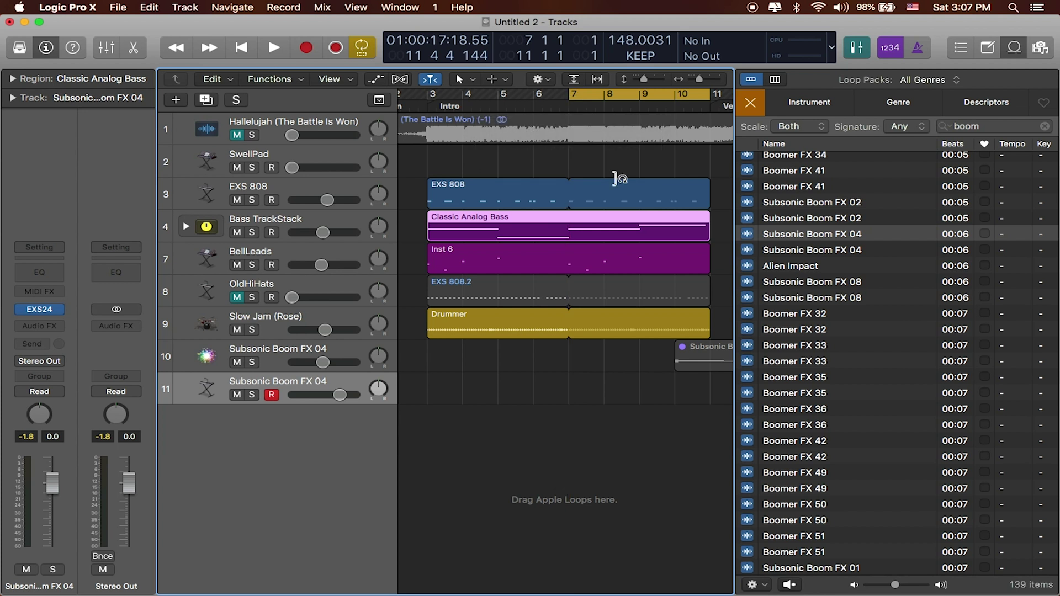
pyautogui.press('space')
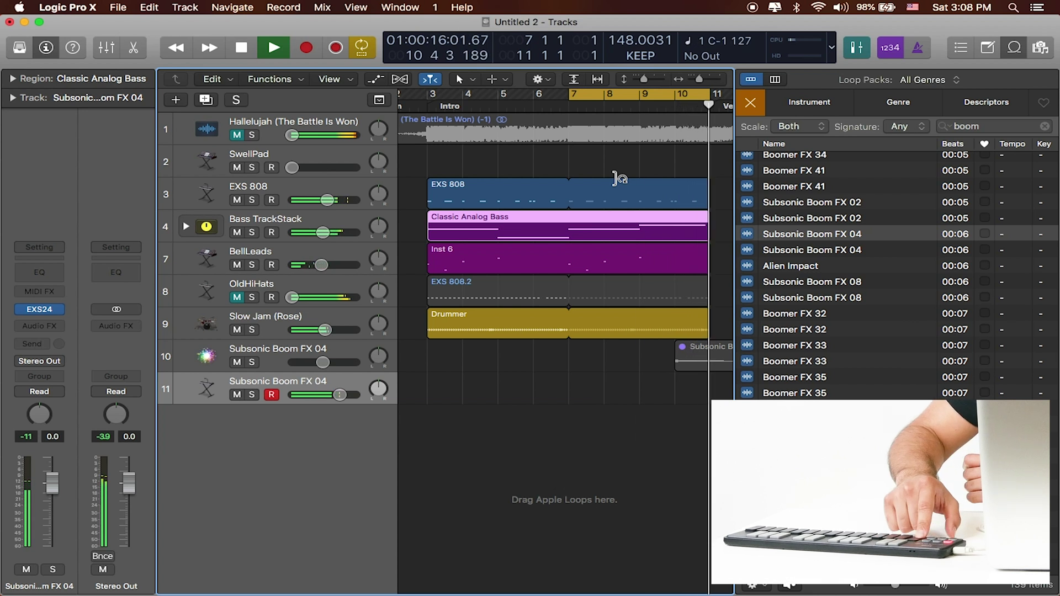
pyautogui.press('space')
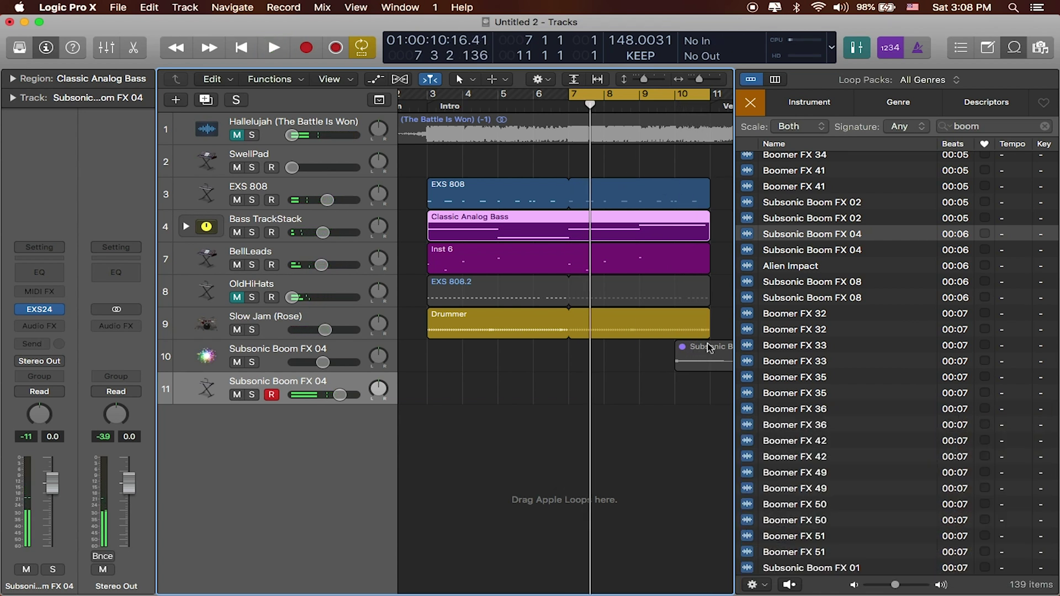
# - Capture the boom as a region, disable Cycle, play from bar 7, and unmute Hallelujah
pyautogui.click(337, 49)
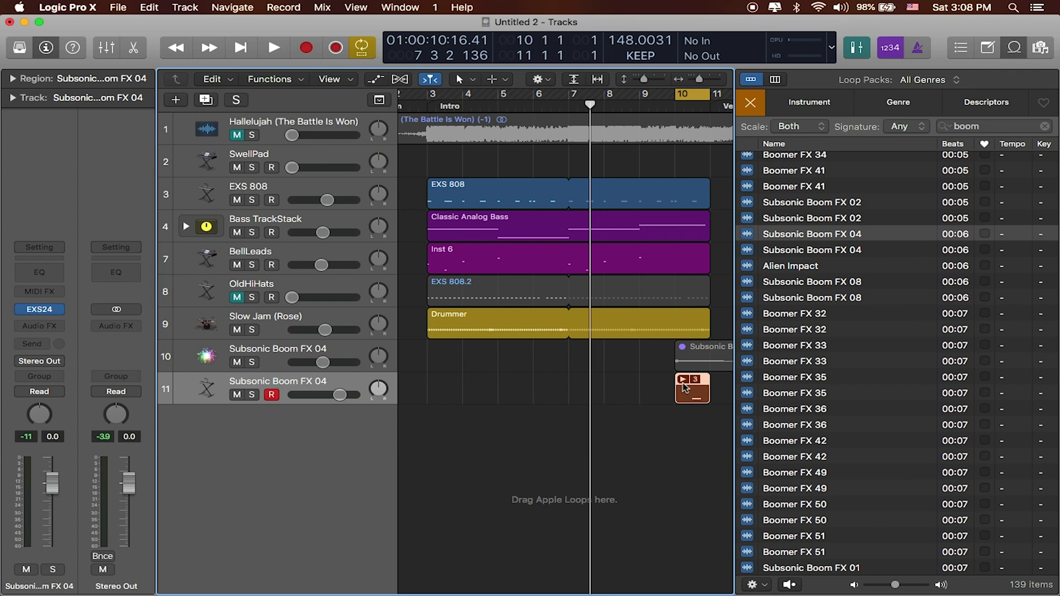
pyautogui.click(697, 99)
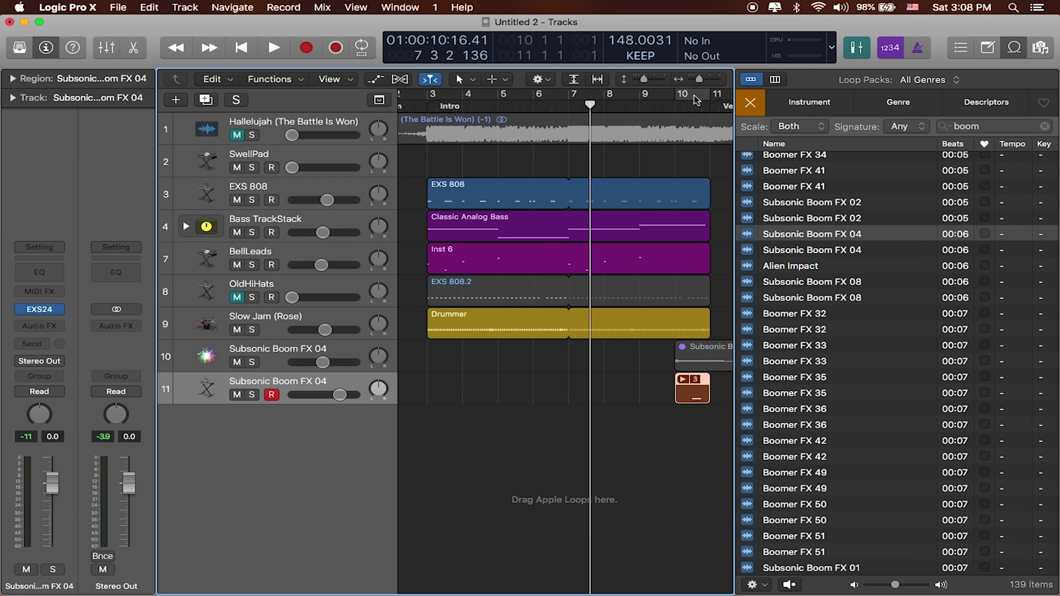
pyautogui.click(570, 105)
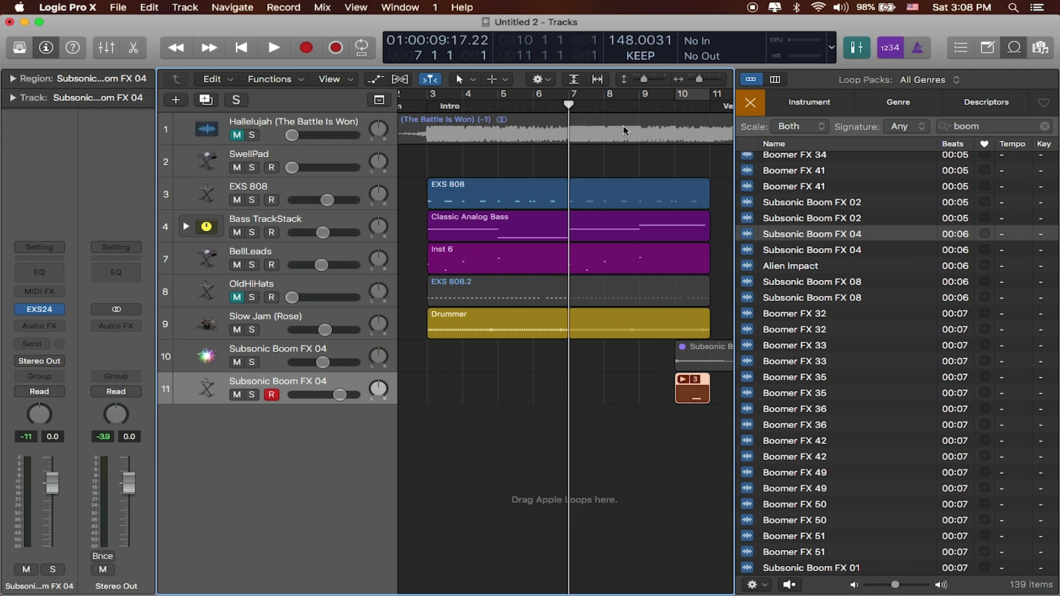
pyautogui.press('space')
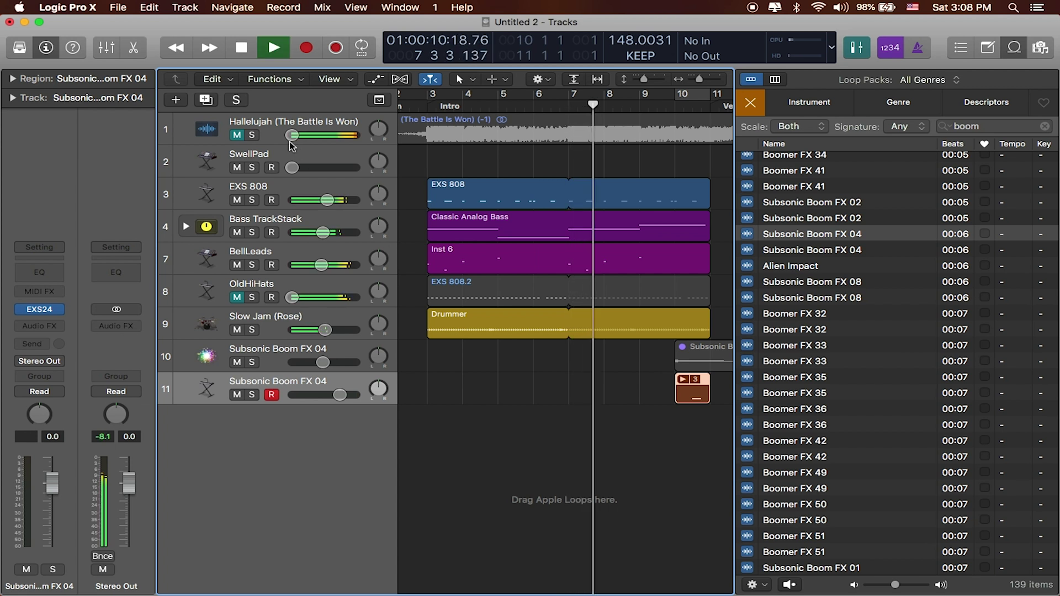
pyautogui.click(237, 135)
pyautogui.moveTo(292, 136); pyautogui.dragTo(292, 135)
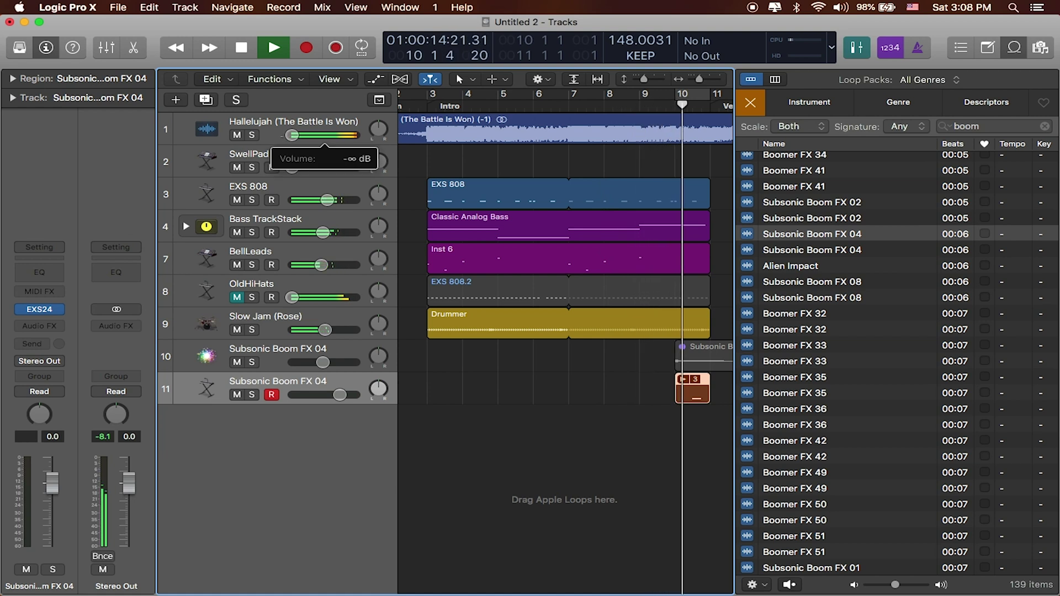